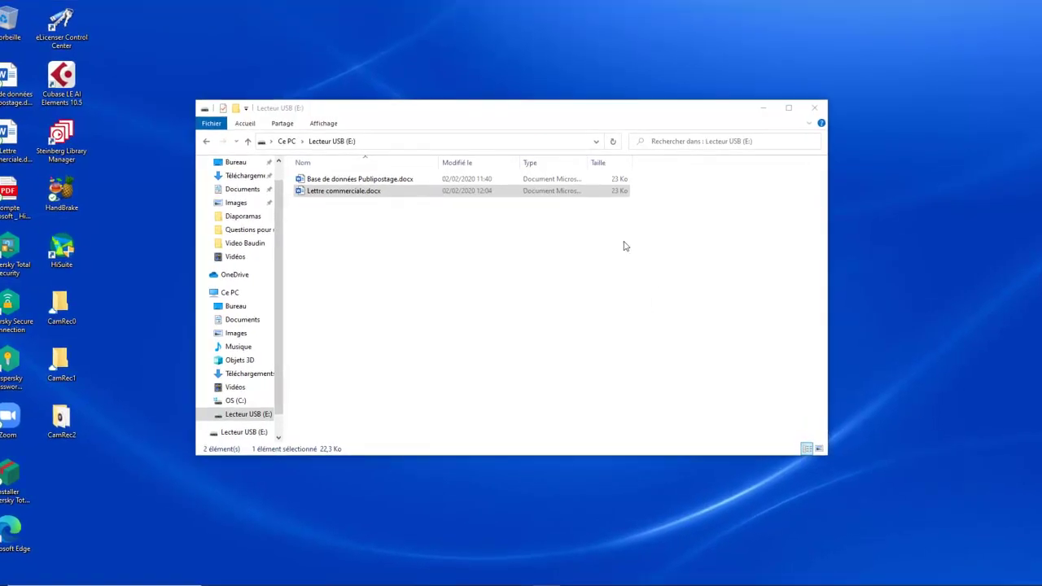
Open Lettre commerciale.docx without running its SQL command, and place the cursor on the blank line below the sender's address.
{"action": "double_click", "coordinate": [366, 194]}
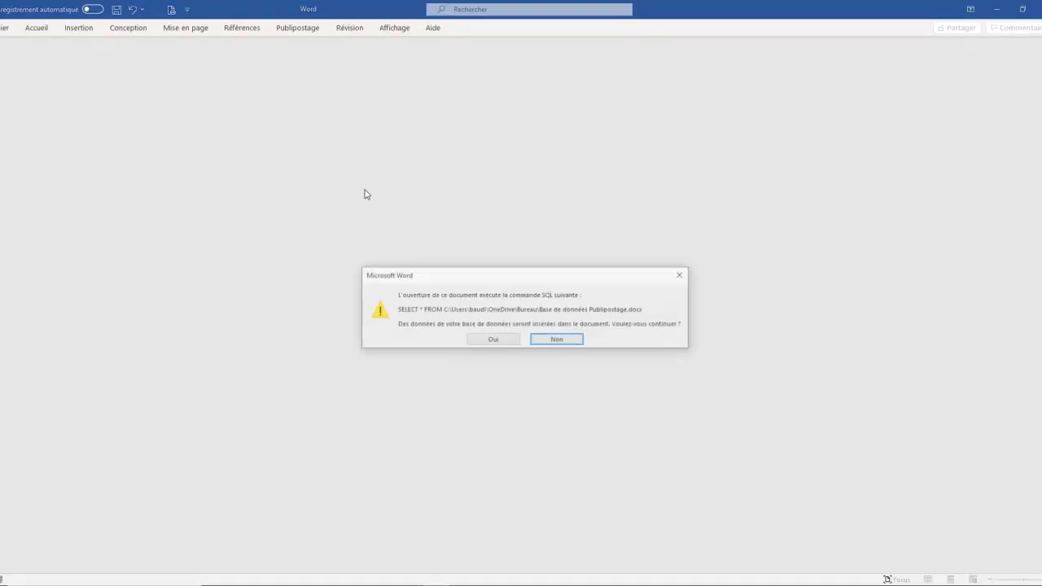
{"action": "left_click", "coordinate": [551, 348]}
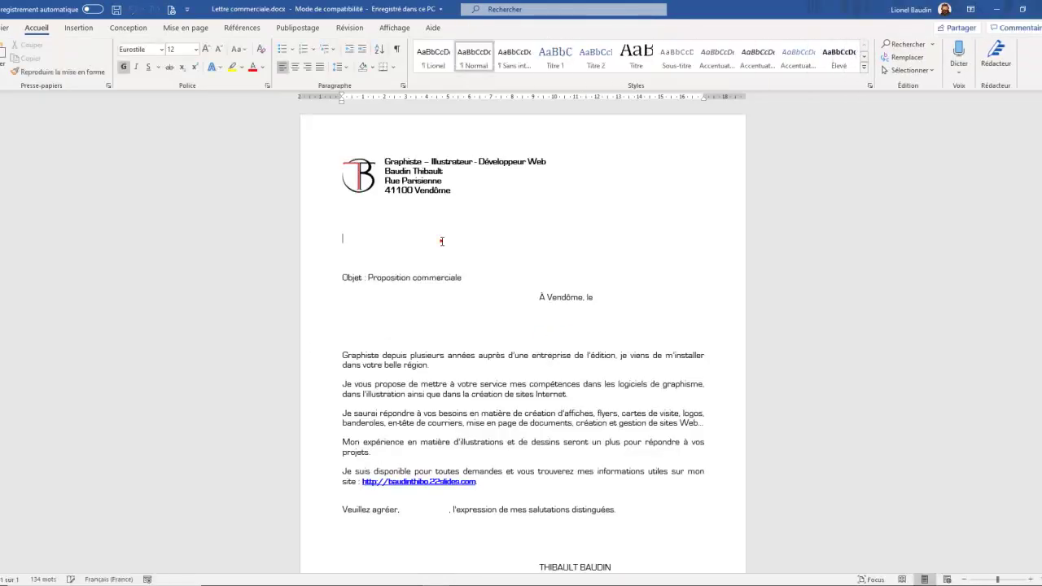
{"action": "left_click", "coordinate": [359, 218]}
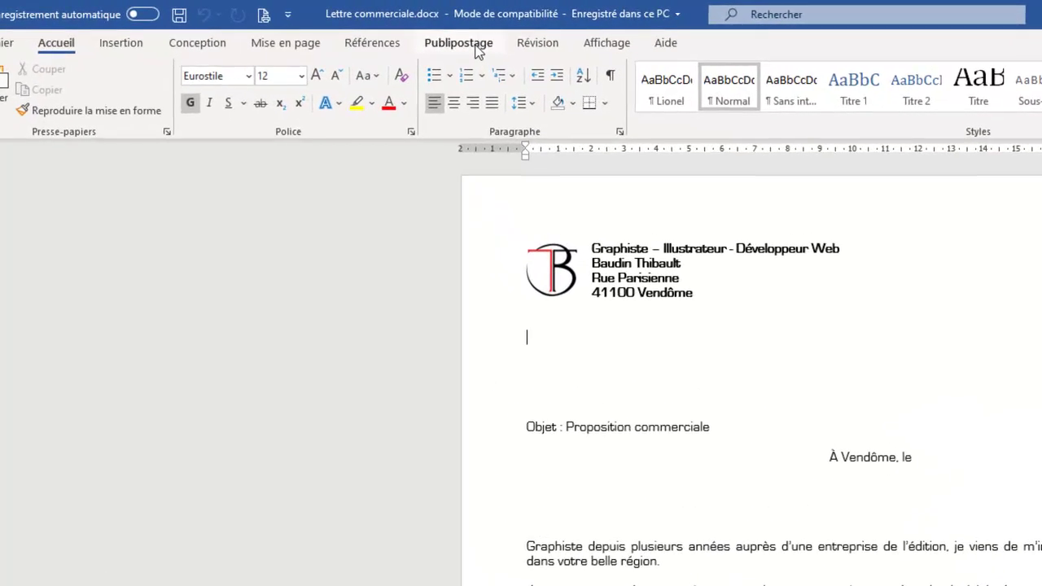
Attach Base de données Publipostage.docx from Lecteur USB (E:) as the existing recipient list for the mail merge.
{"action": "left_click", "coordinate": [310, 29]}
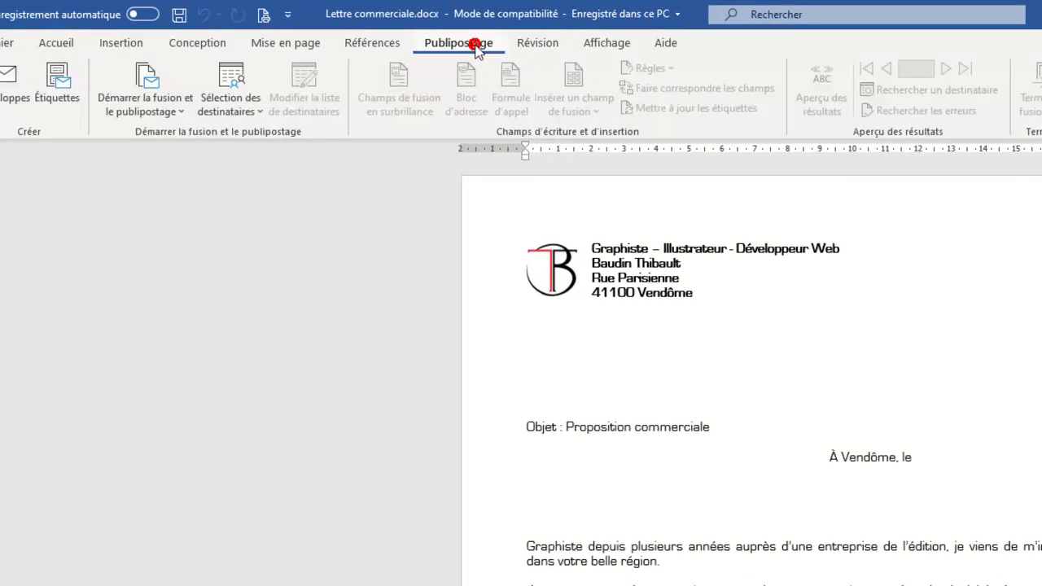
{"action": "left_click", "coordinate": [235, 110]}
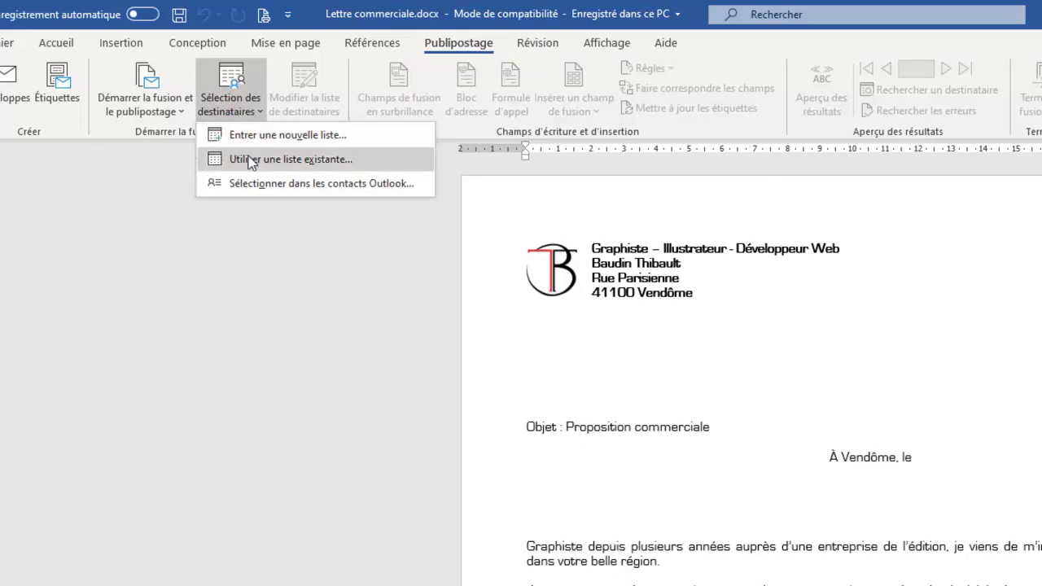
{"action": "left_click", "coordinate": [250, 160]}
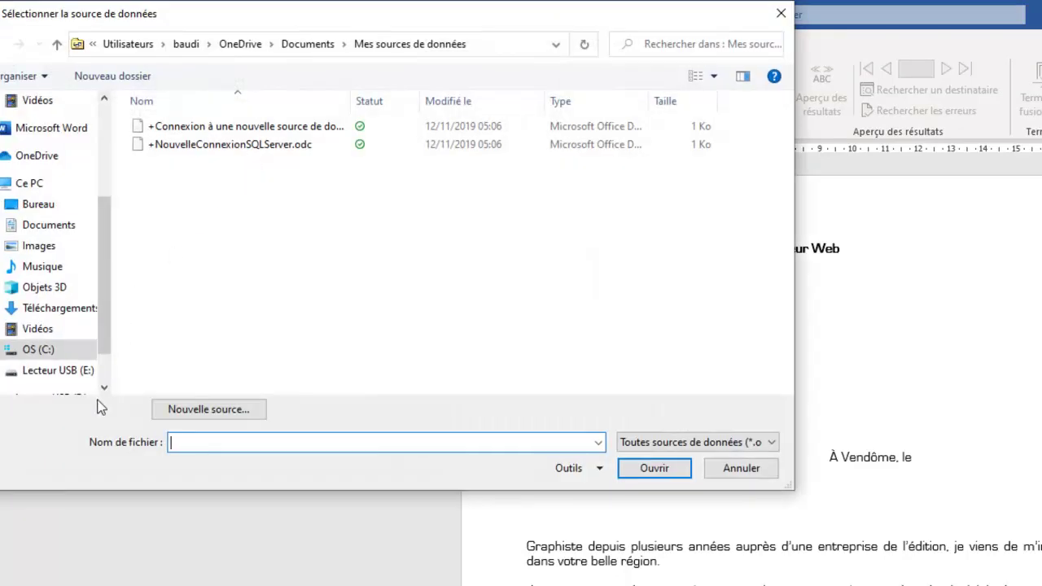
{"action": "left_click", "coordinate": [104, 388]}
{"action": "left_click", "coordinate": [47, 352]}
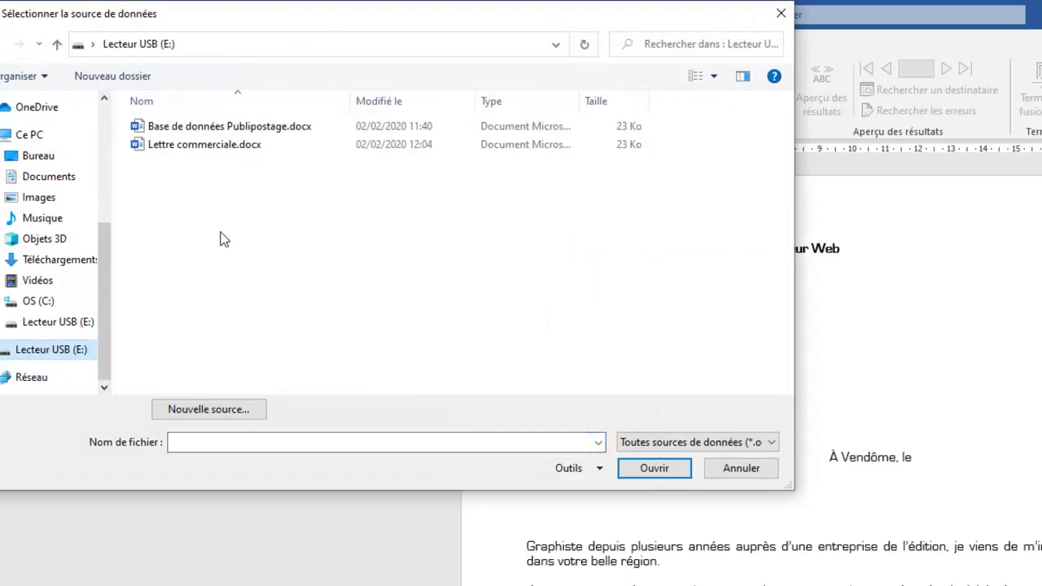
{"action": "double_click", "coordinate": [233, 128]}
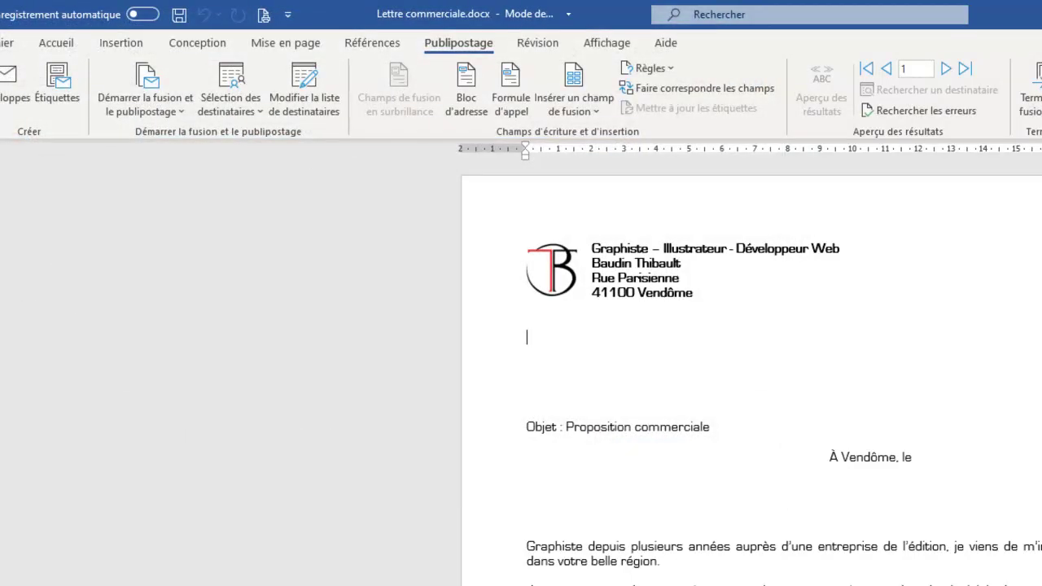
Review the entries in the mail merge recipient list, then close it.
{"action": "left_click", "coordinate": [316, 111]}
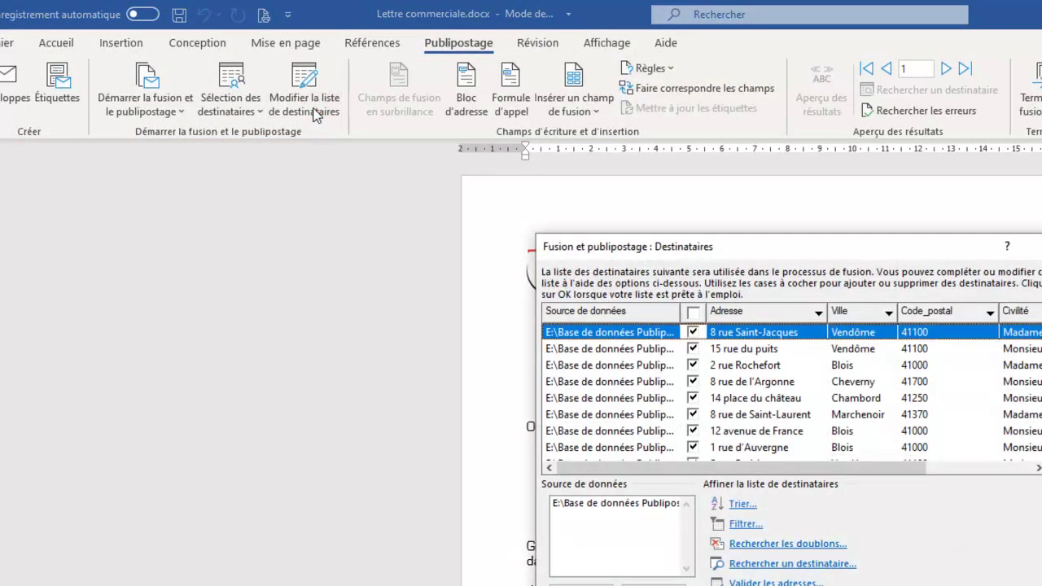
{"action": "scroll", "coordinate": [720, 370], "scroll_direction": "down", "scroll_amount": 1}
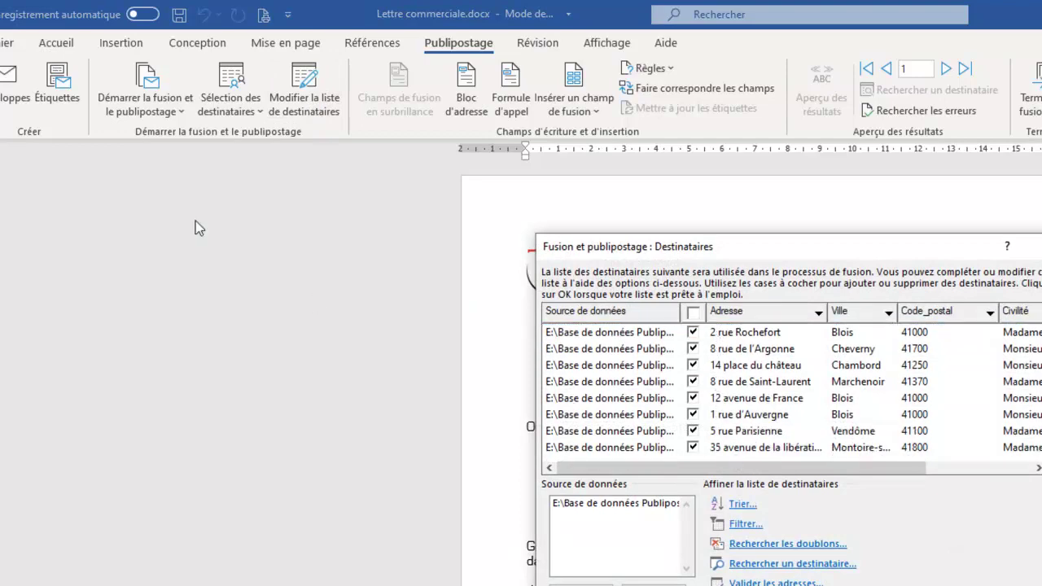
{"action": "scroll", "coordinate": [825, 433], "scroll_direction": "up", "scroll_amount": 1}
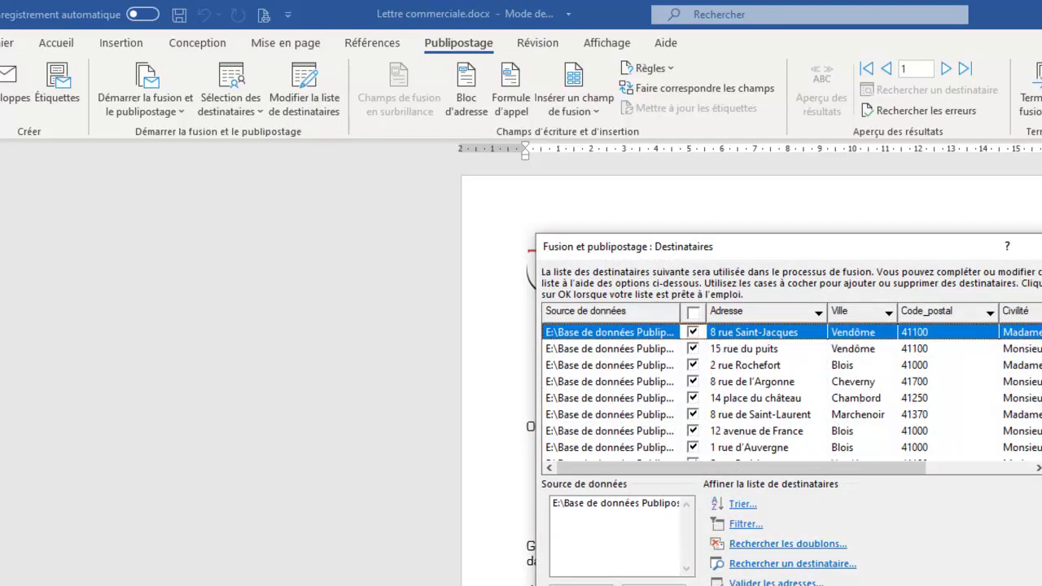
{"action": "key", "text": "Return"}
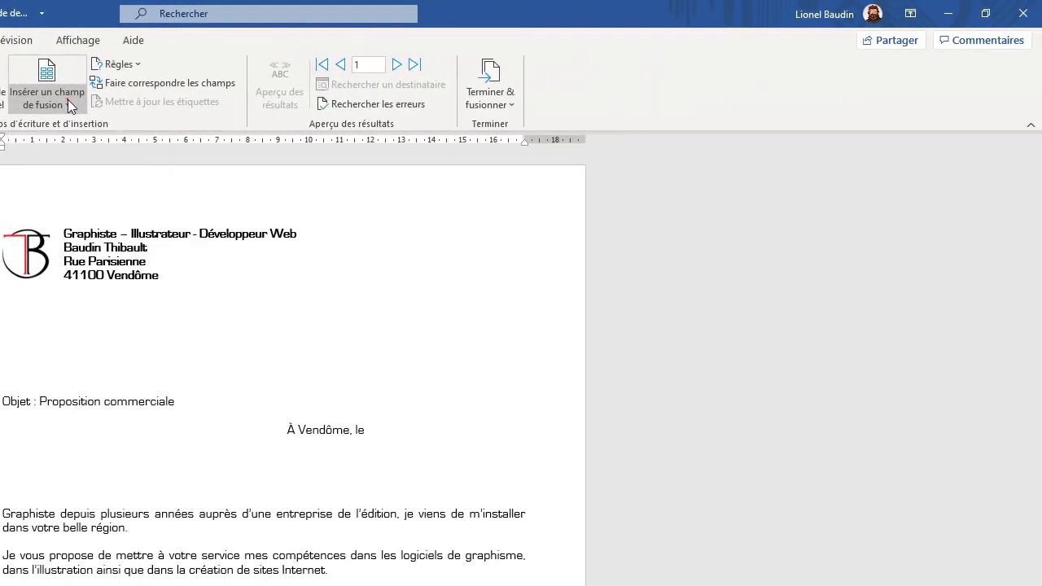
Insert the Civilité and Nom_et_prénom merge fields on one line below the sender's address, separated by a space.
{"action": "left_click", "coordinate": [68, 101]}
{"action": "left_click", "coordinate": [68, 124]}
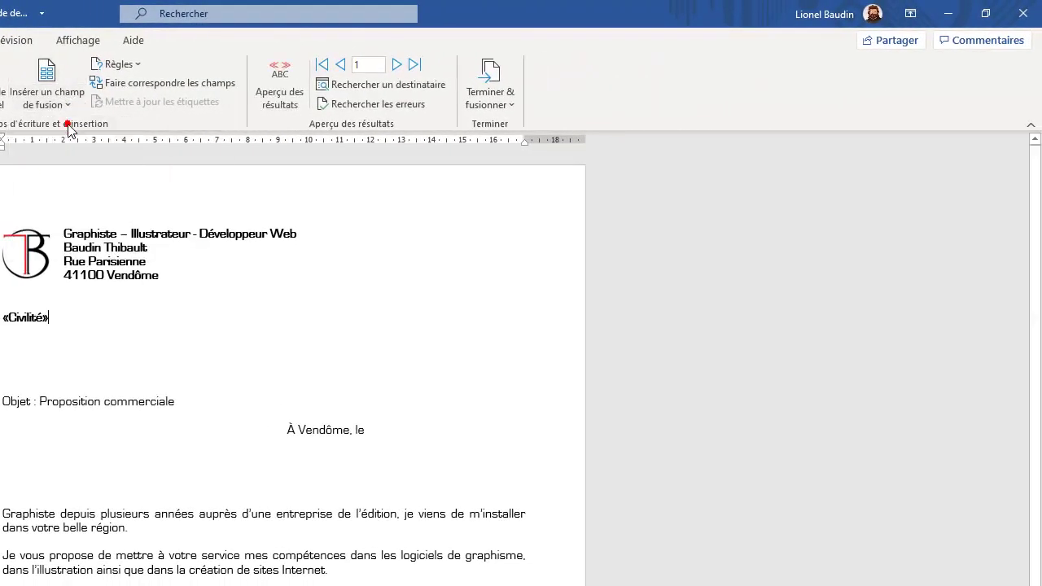
{"action": "left_click", "coordinate": [61, 85]}
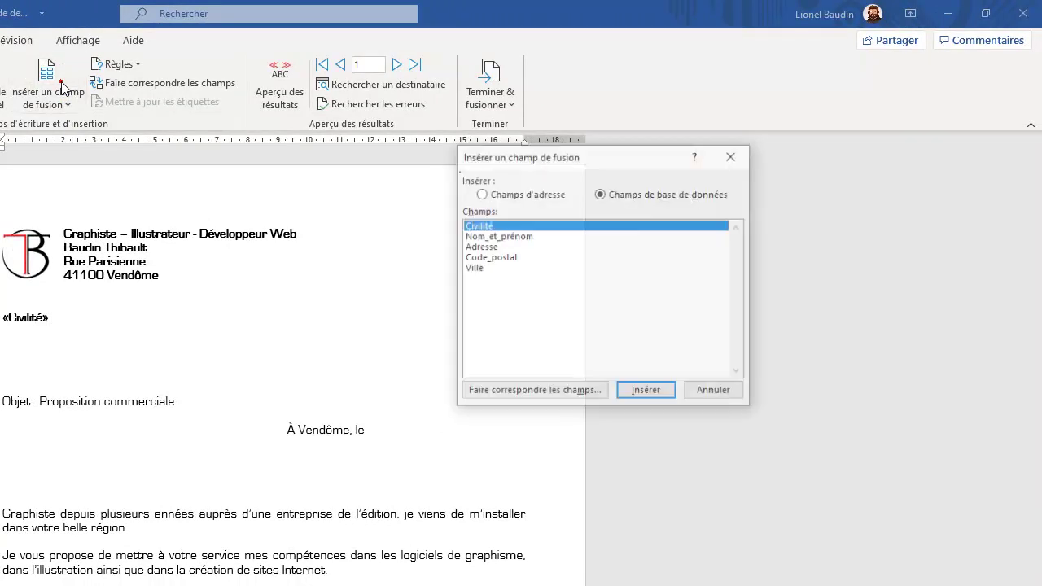
{"action": "left_click", "coordinate": [524, 238]}
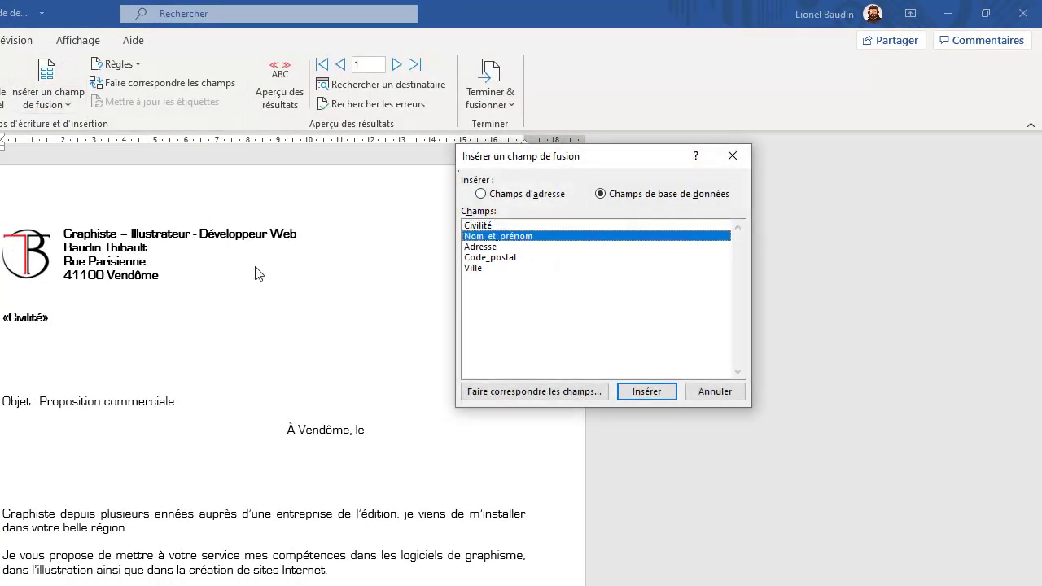
{"action": "left_click", "coordinate": [652, 391]}
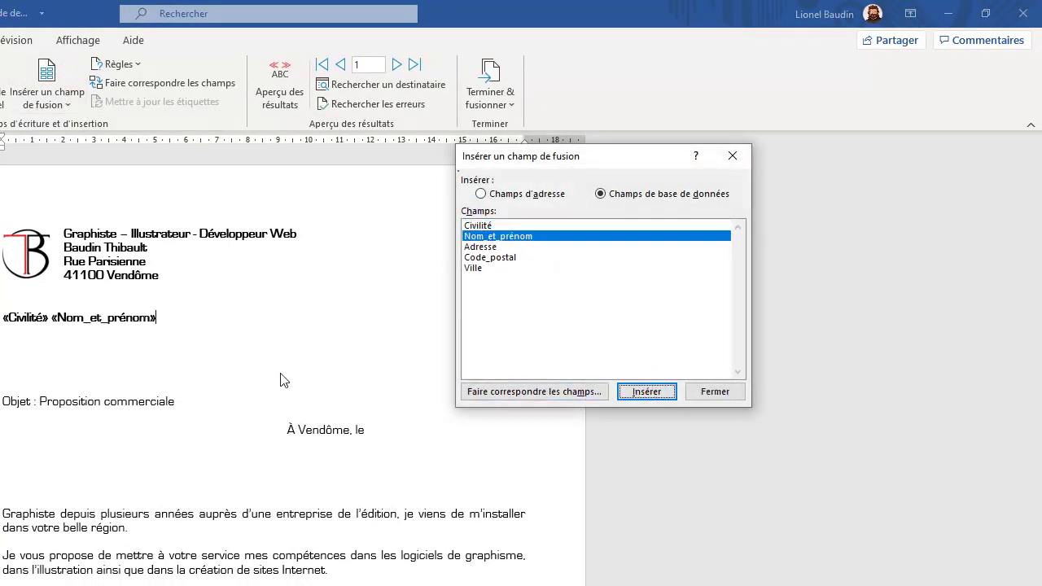
{"action": "left_click", "coordinate": [723, 394]}
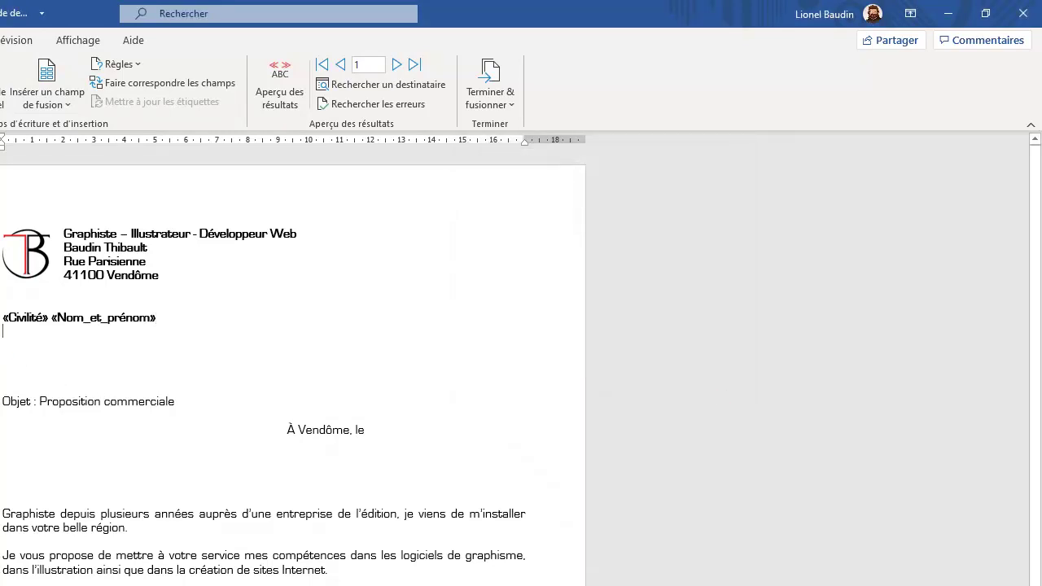
Add the Adresse merge field on a second line and the Code_postal and Ville fields on a third line.
{"action": "left_click", "coordinate": [57, 96]}
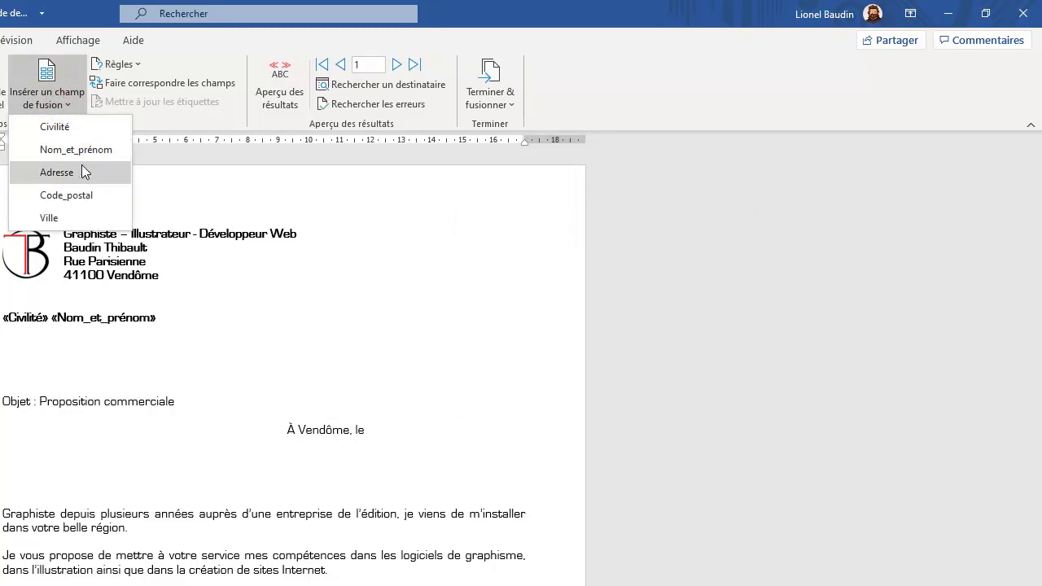
{"action": "left_click", "coordinate": [84, 172]}
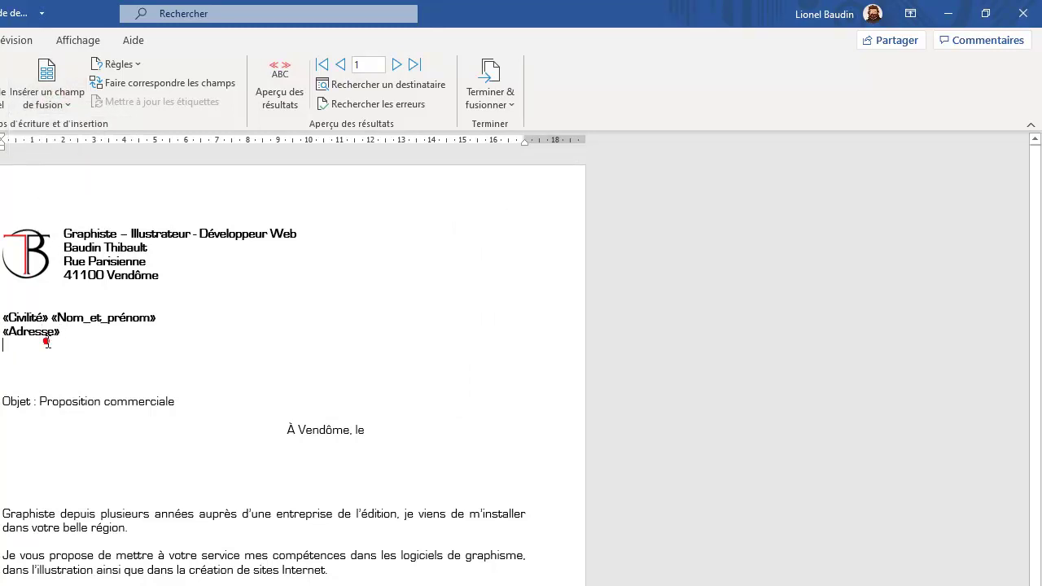
{"action": "left_click", "coordinate": [71, 96]}
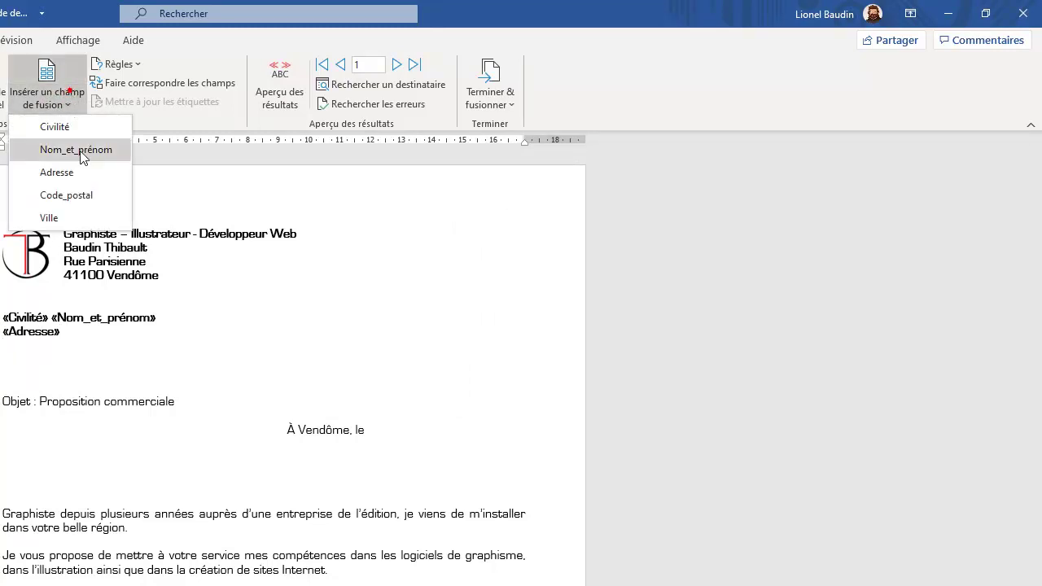
{"action": "left_click", "coordinate": [64, 195]}
{"action": "left_click", "coordinate": [49, 96]}
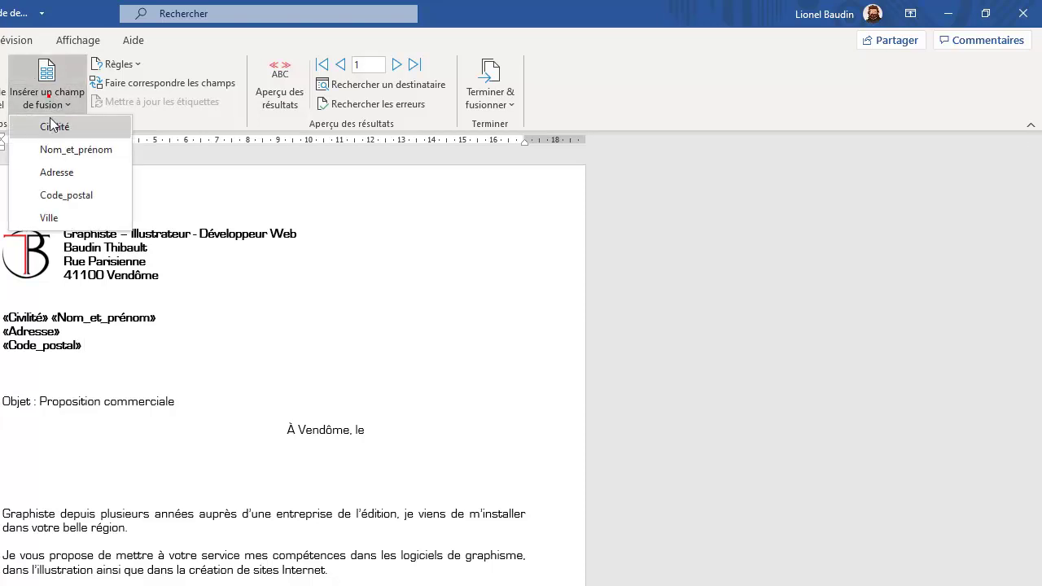
{"action": "left_click", "coordinate": [36, 218]}
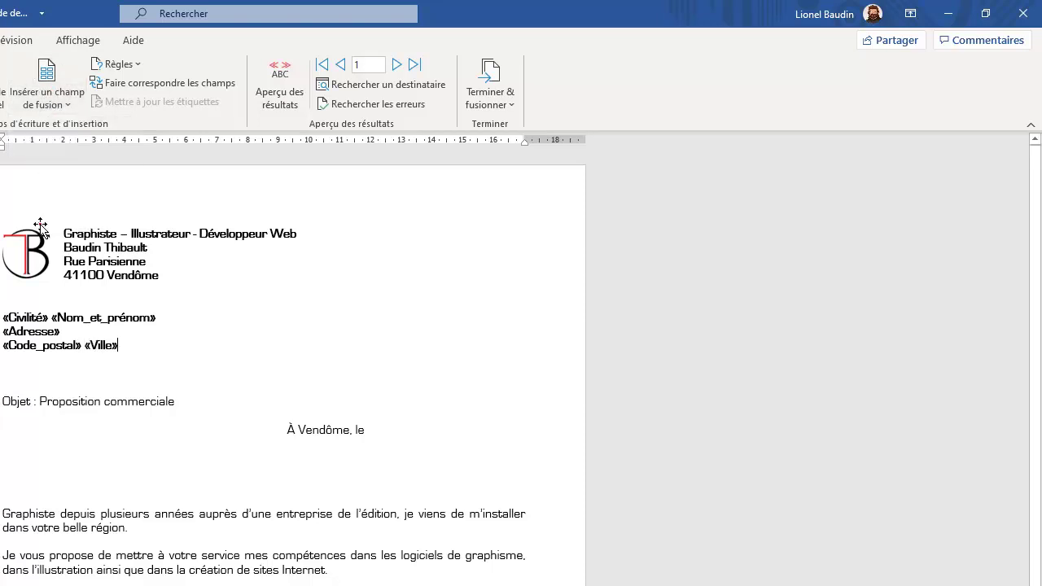
Indent the Civilité and Nom_et_prénom line by seven tabs.
{"action": "left_click", "coordinate": [3, 319]}
{"action": "key", "text": "Tab"}
{"action": "key", "text": "Tab"}
{"action": "key", "text": "Tab"}
{"action": "key", "text": "Tab"}
{"action": "key", "text": "Tab"}
{"action": "key", "text": "Tab"}
{"action": "key", "text": "Tab"}
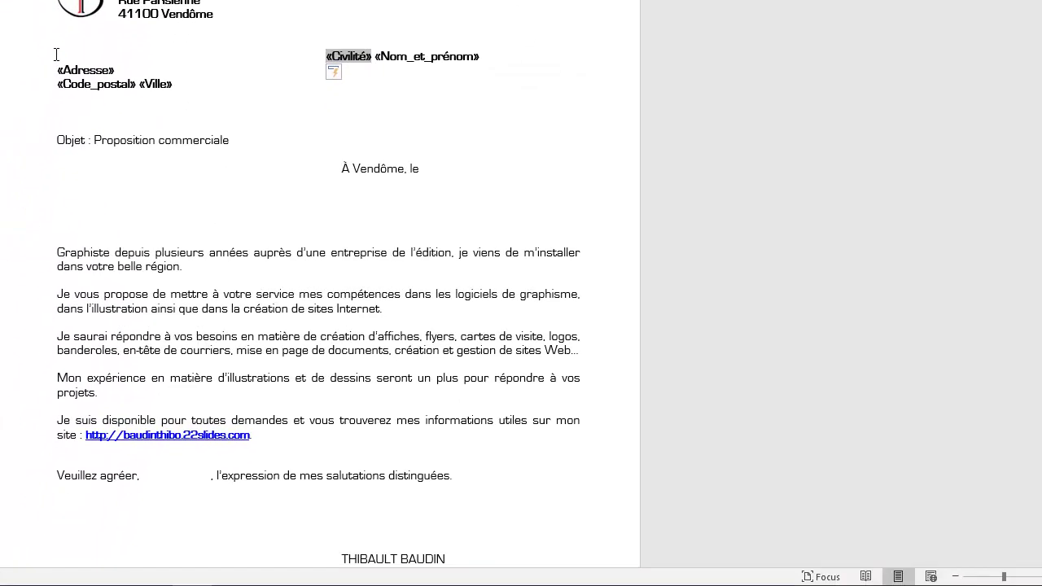
Indent the Adresse line by seven tabs to align it with the recipient name line.
{"action": "left_click", "coordinate": [54, 73]}
{"action": "key", "text": "Tab"}
{"action": "key", "text": "Tab"}
{"action": "key", "text": "Tab"}
{"action": "key", "text": "Tab"}
{"action": "key", "text": "Tab"}
{"action": "key", "text": "Tab"}
{"action": "key", "text": "Tab"}
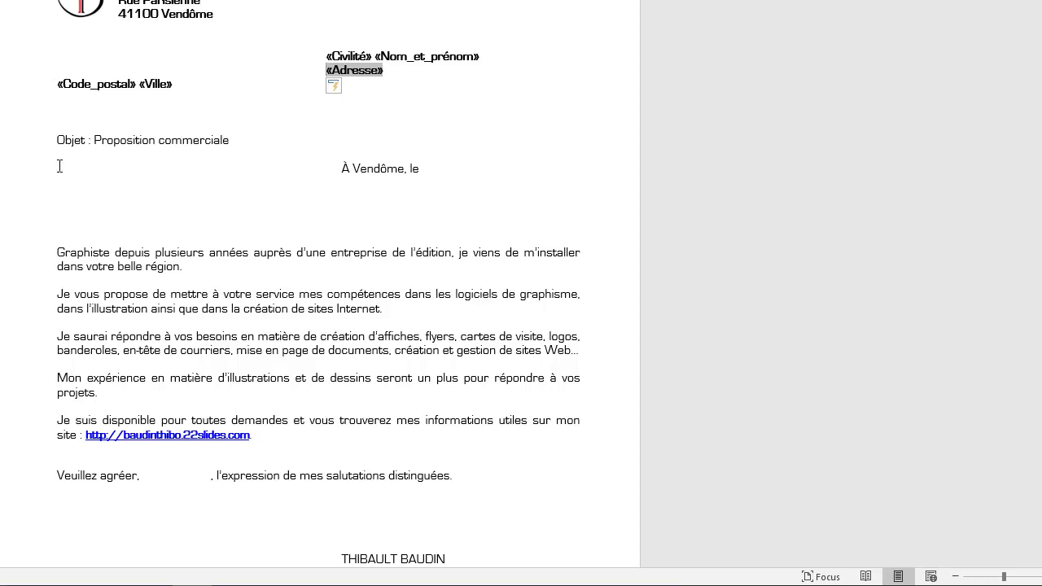
Indent the Code_postal and Ville line by seven tabs to align it with the address line above.
{"action": "left_click", "coordinate": [50, 88]}
{"action": "key", "text": "Tab"}
{"action": "key", "text": "Tab"}
{"action": "key", "text": "Tab"}
{"action": "key", "text": "Tab"}
{"action": "key", "text": "Tab"}
{"action": "key", "text": "Tab"}
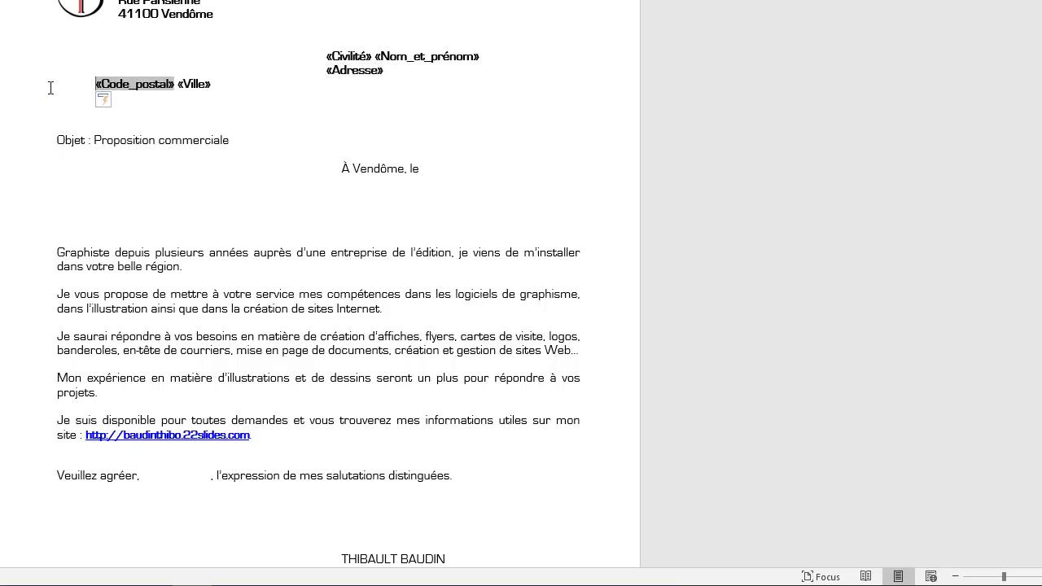
{"action": "key", "text": "Tab"}
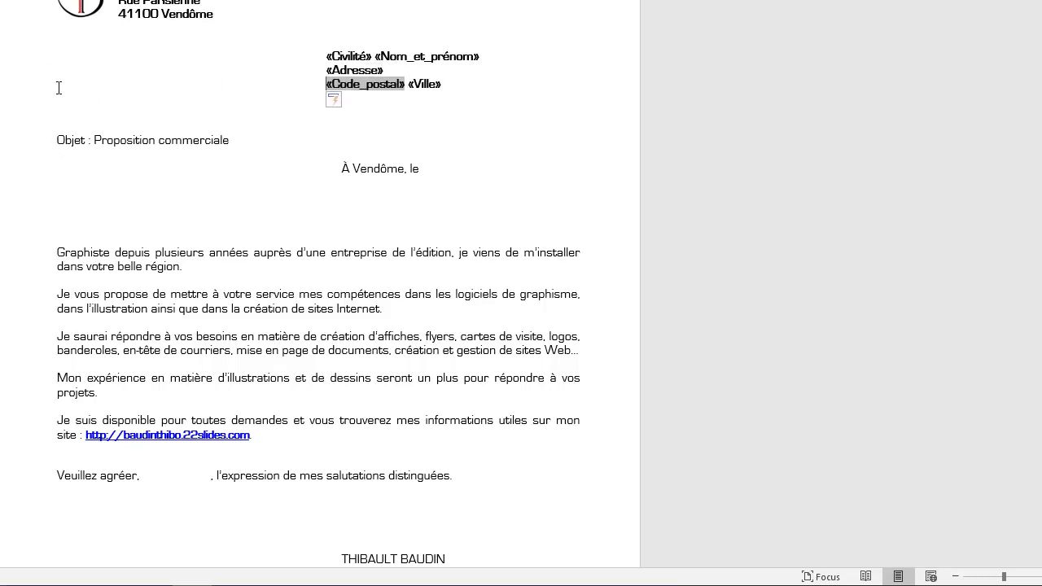
Insert the Civilité merge field followed by a comma as the salutation above the first body paragraph.
{"action": "left_click", "coordinate": [114, 105]}
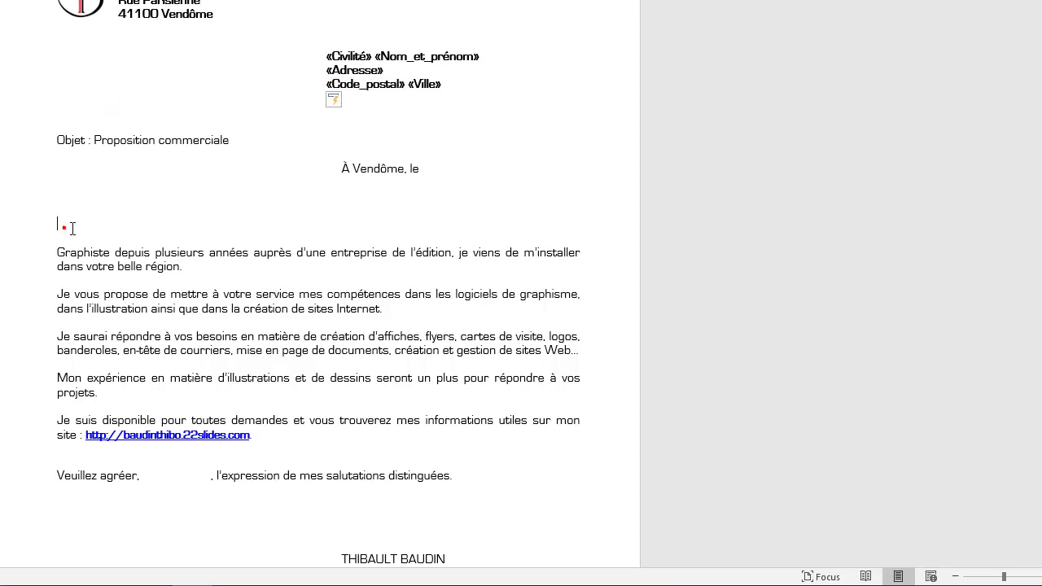
{"action": "left_click", "coordinate": [305, 1]}
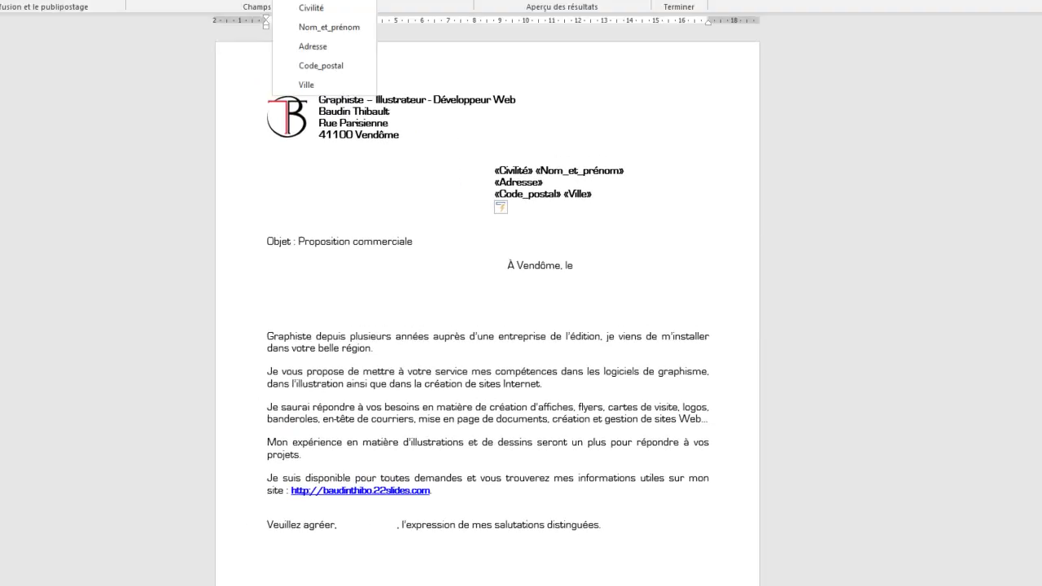
{"action": "left_click", "coordinate": [322, 7]}
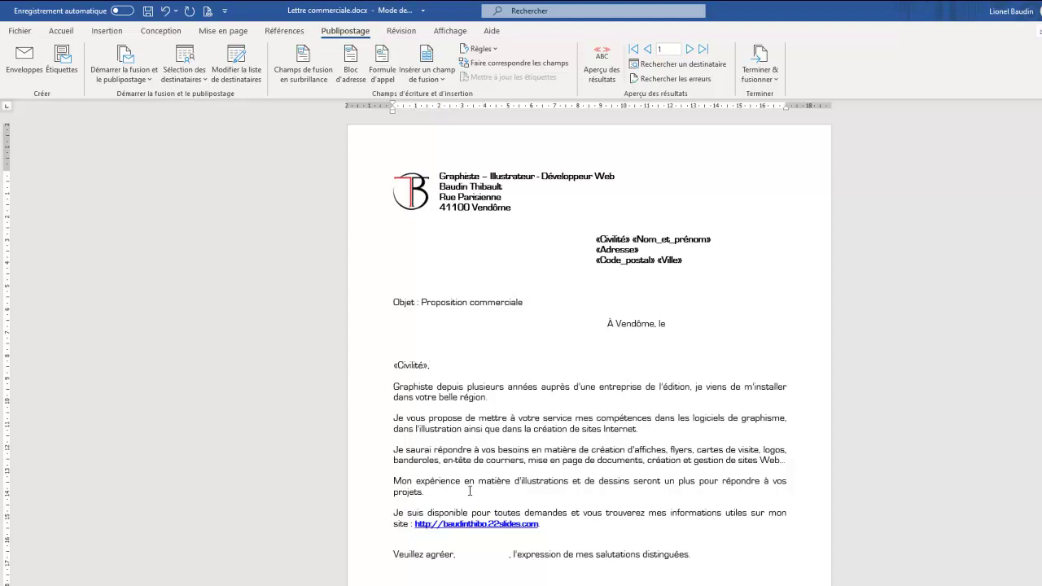
{"action": "type", "text": "?"}
Insert the Civilité merge field after "Veuillez agréer," in the closing sentence and remove the excess blank space before it.
{"action": "left_click", "coordinate": [502, 556]}
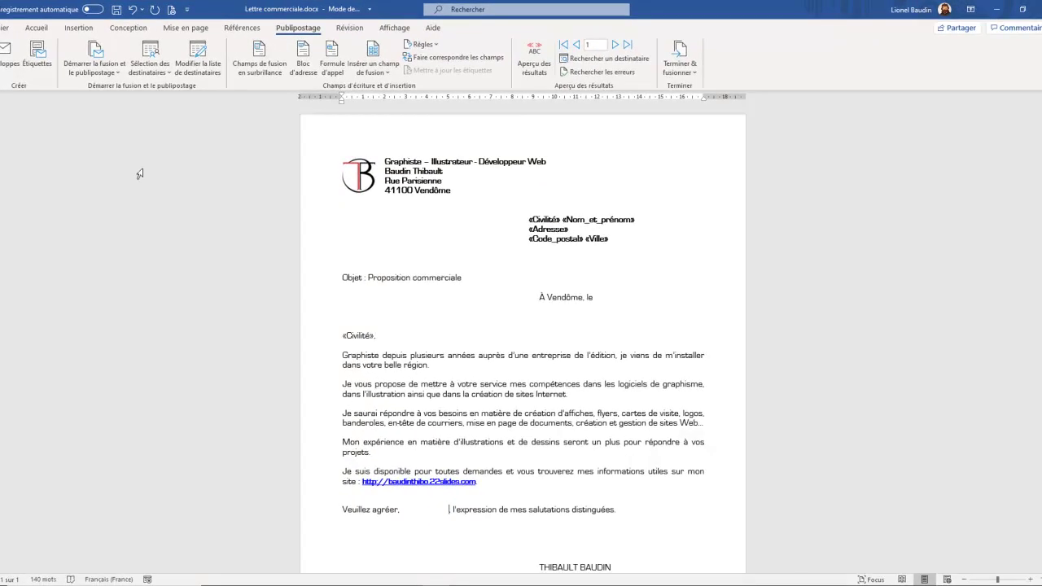
{"action": "left_click", "coordinate": [373, 69]}
{"action": "left_click", "coordinate": [376, 88]}
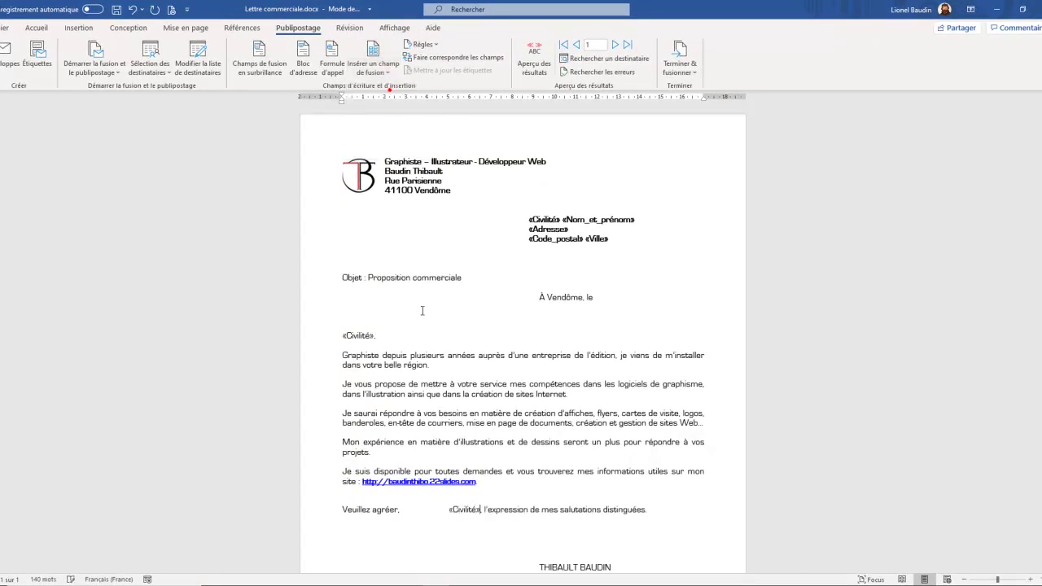
{"action": "left_click", "coordinate": [447, 509]}
{"action": "key", "text": "BackSpace"}
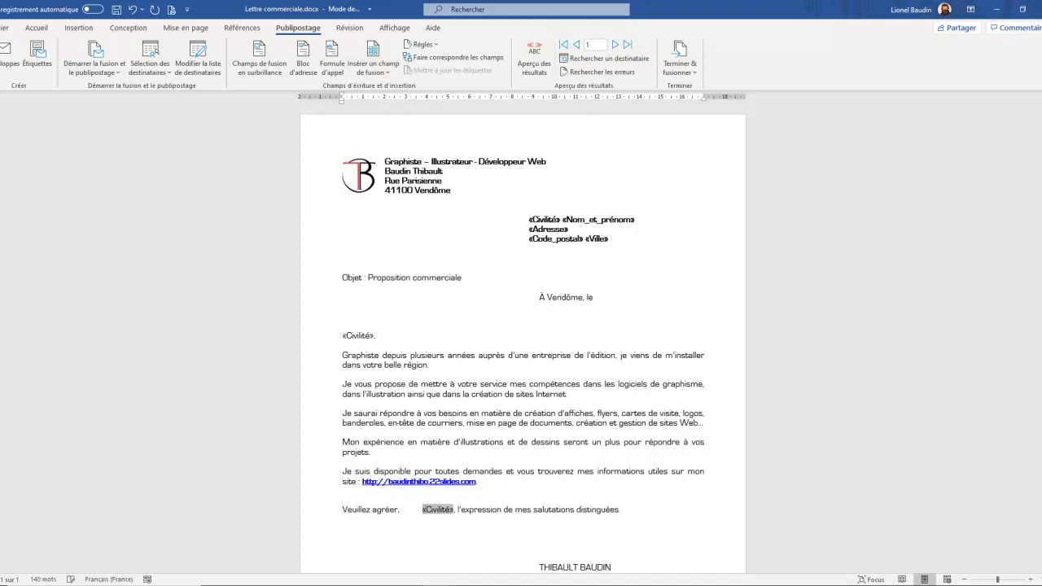
{"action": "key", "text": "BackSpace"}
{"action": "left_click", "coordinate": [437, 316]}
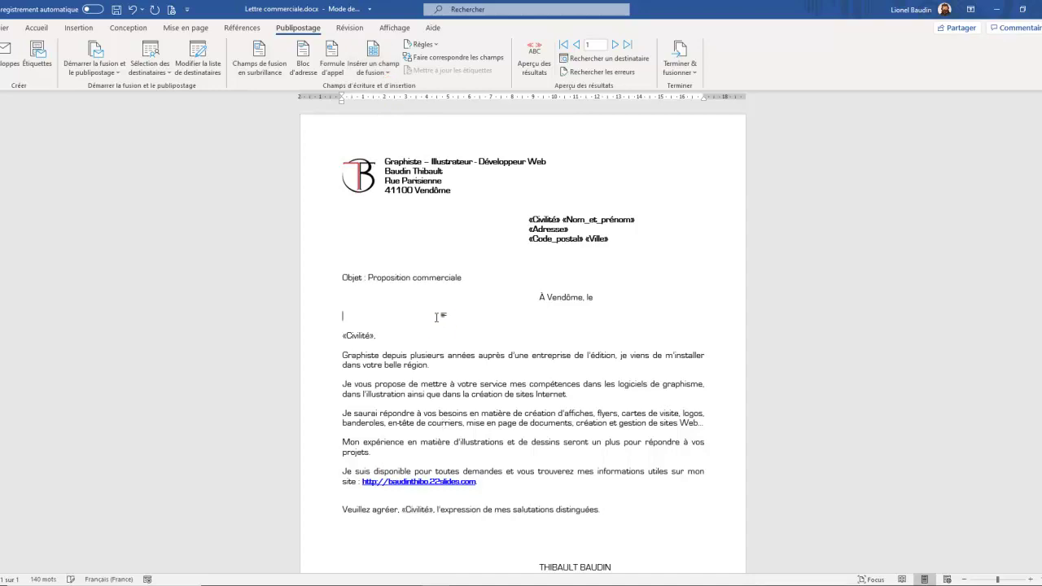
Insert the current date after "À Vendôme, le" in the long format with weekday, "samedi 3 octobre 2020".
{"action": "left_click", "coordinate": [597, 297]}
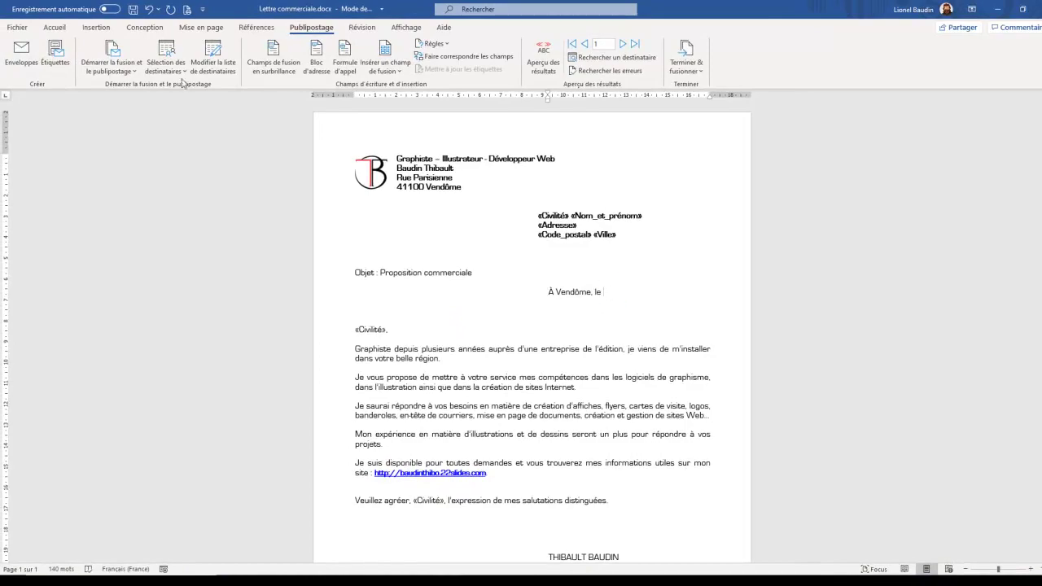
{"action": "left_click", "coordinate": [104, 28]}
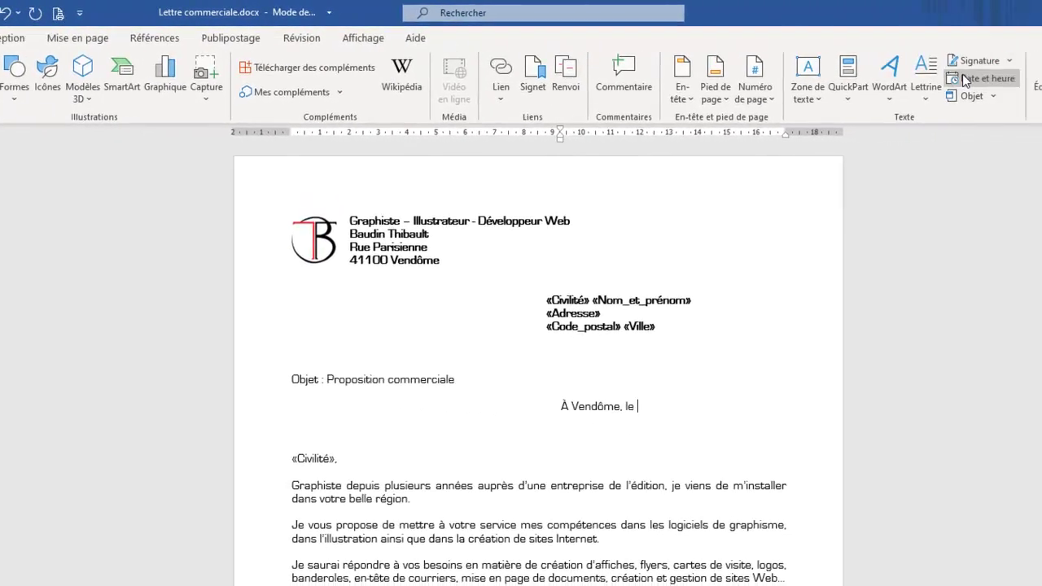
{"action": "left_click", "coordinate": [961, 79]}
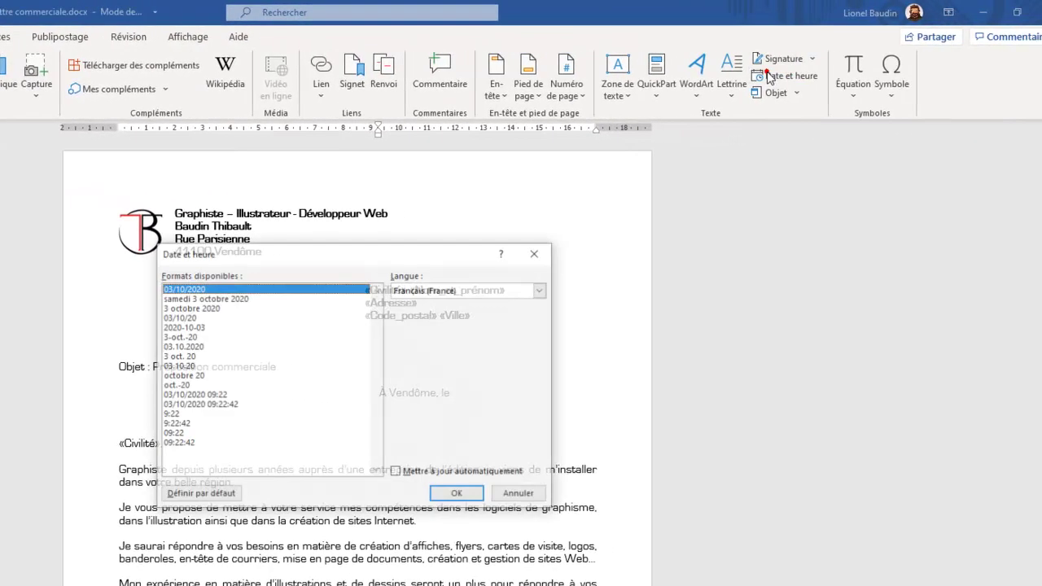
{"action": "left_click", "coordinate": [212, 299]}
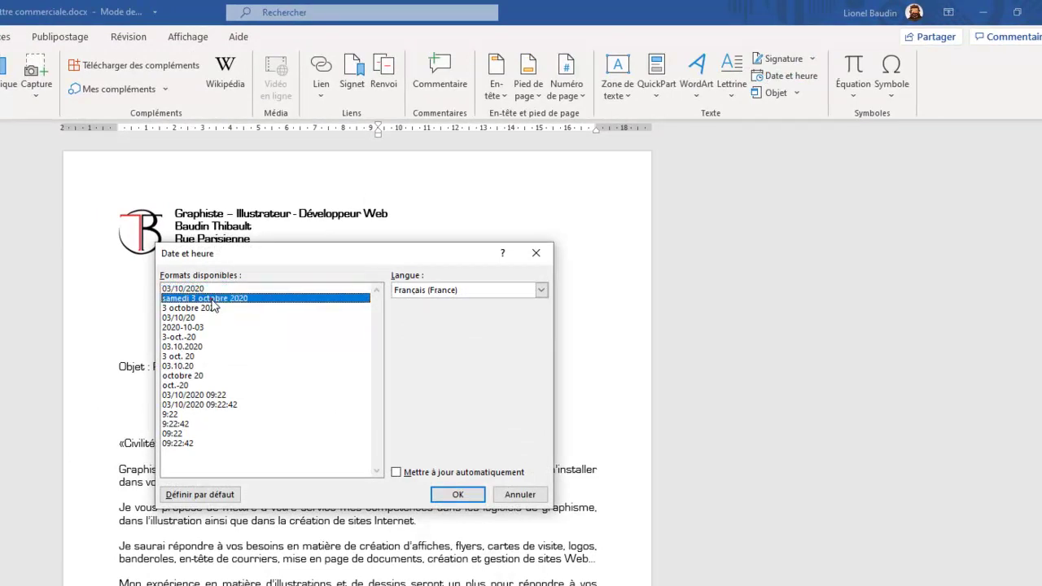
{"action": "left_click", "coordinate": [464, 492]}
{"action": "left_click", "coordinate": [151, 425]}
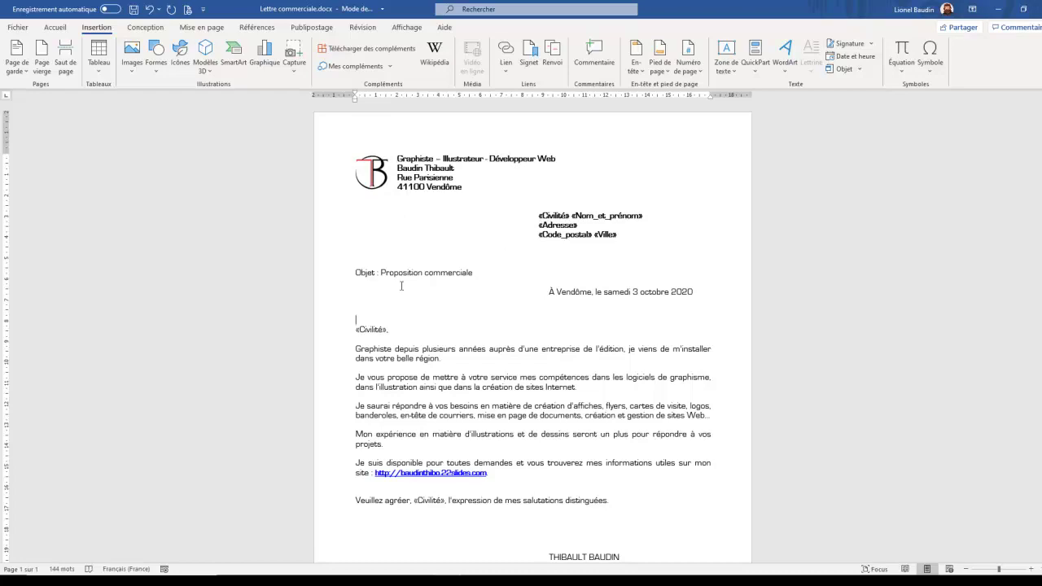
Preview the merge results in the letter, browse the first few recipients' records and return to the first one.
{"action": "scroll", "coordinate": [401, 286], "scroll_direction": "down", "scroll_amount": 2}
{"action": "scroll", "coordinate": [375, 391], "scroll_direction": "up", "scroll_amount": 2}
{"action": "left_click", "coordinate": [311, 27]}
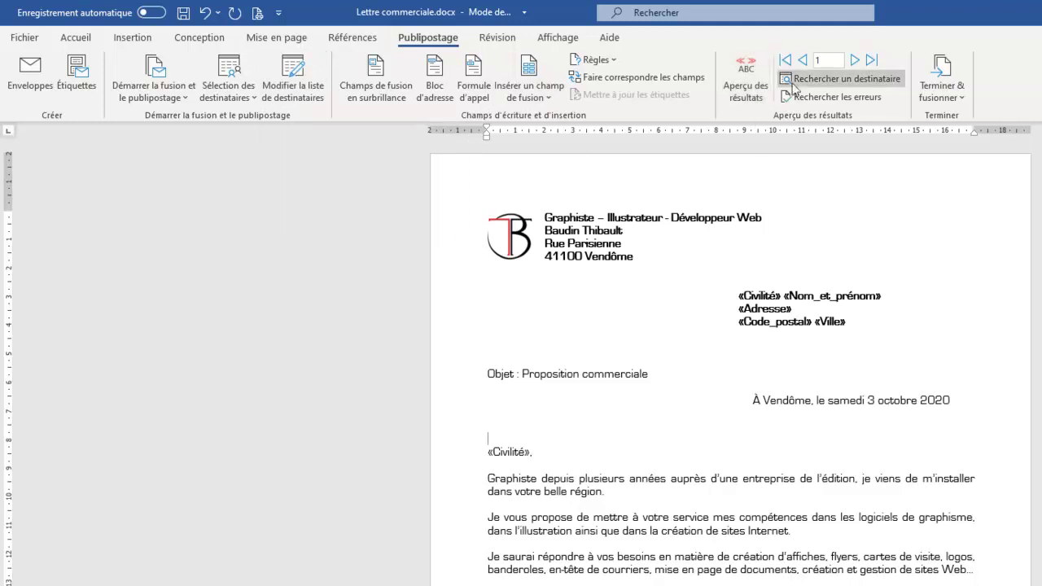
{"action": "left_click", "coordinate": [742, 92]}
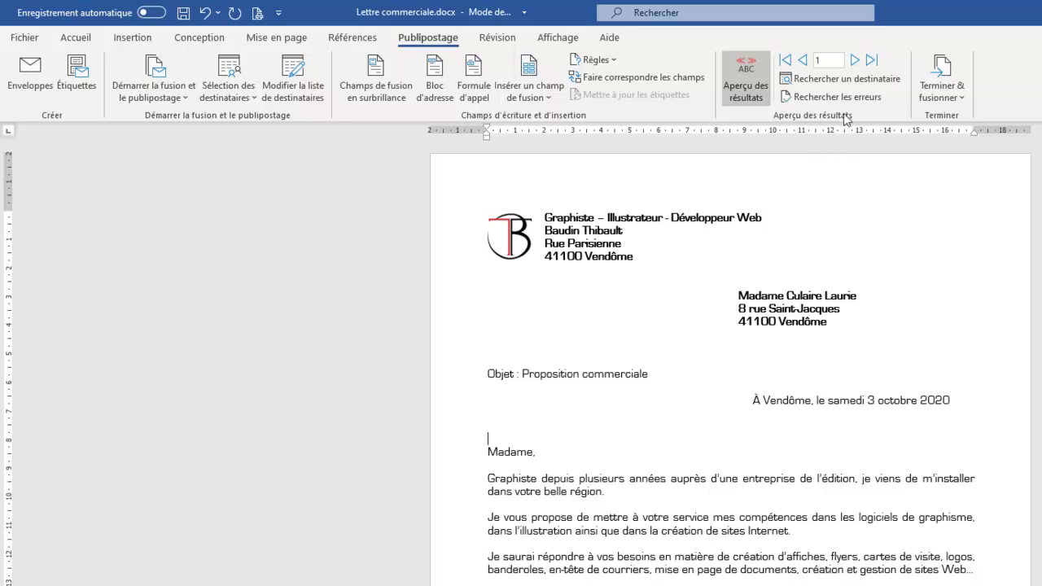
{"action": "left_click", "coordinate": [856, 61]}
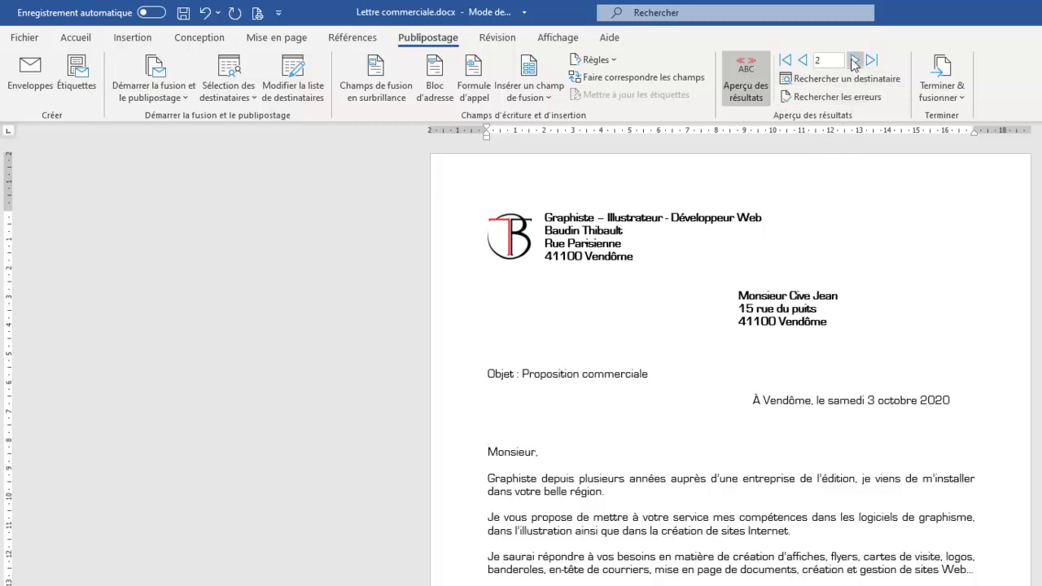
{"action": "left_click", "coordinate": [855, 61]}
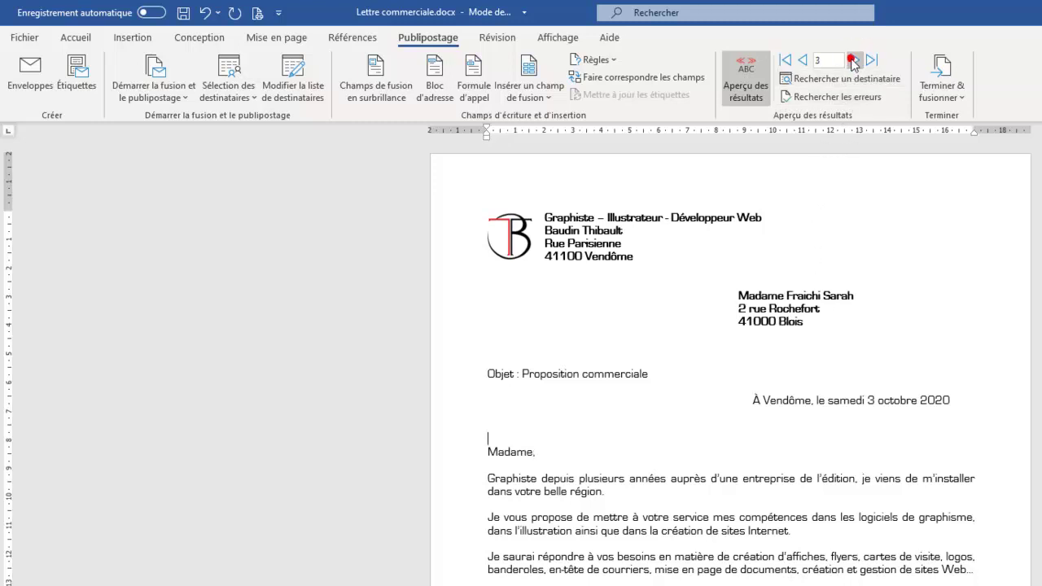
{"action": "left_click", "coordinate": [787, 62]}
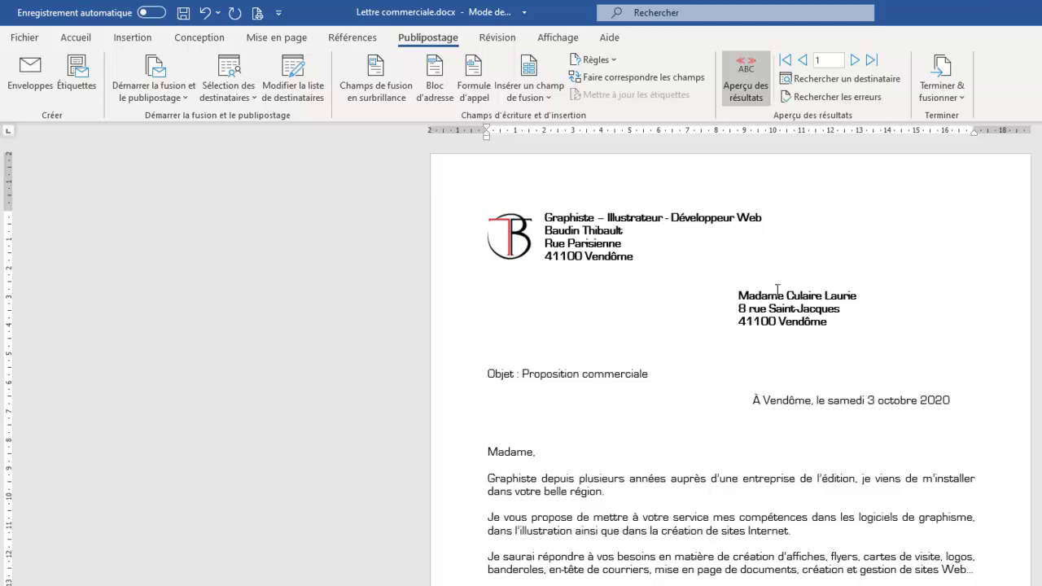
{"action": "left_click", "coordinate": [855, 59]}
{"action": "left_click", "coordinate": [803, 60]}
Filter the recipient list so that Civilité "est égal à" Madame, and apply the filtered list.
{"action": "left_click", "coordinate": [298, 81]}
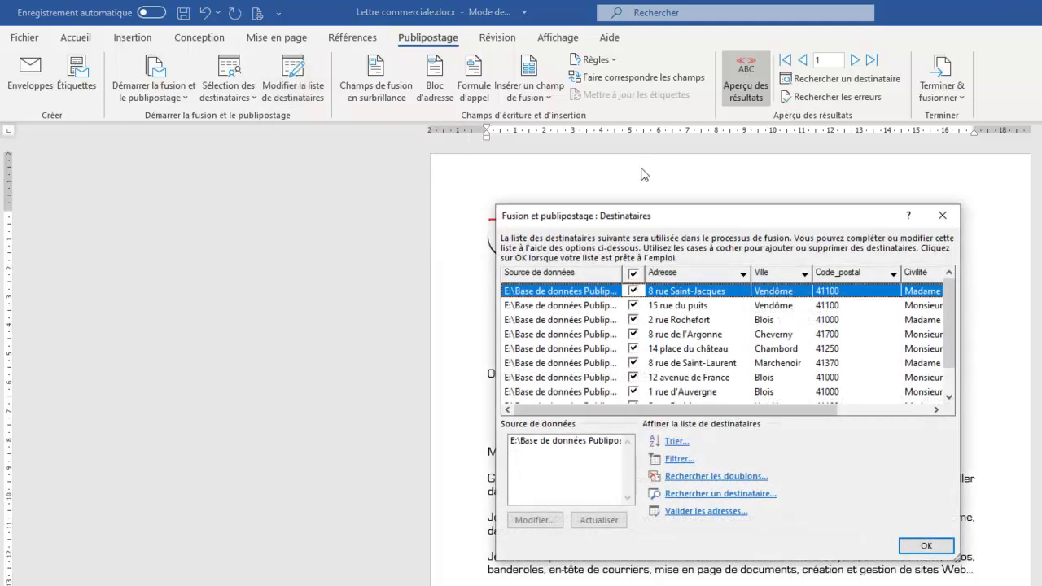
{"action": "left_click", "coordinate": [682, 461]}
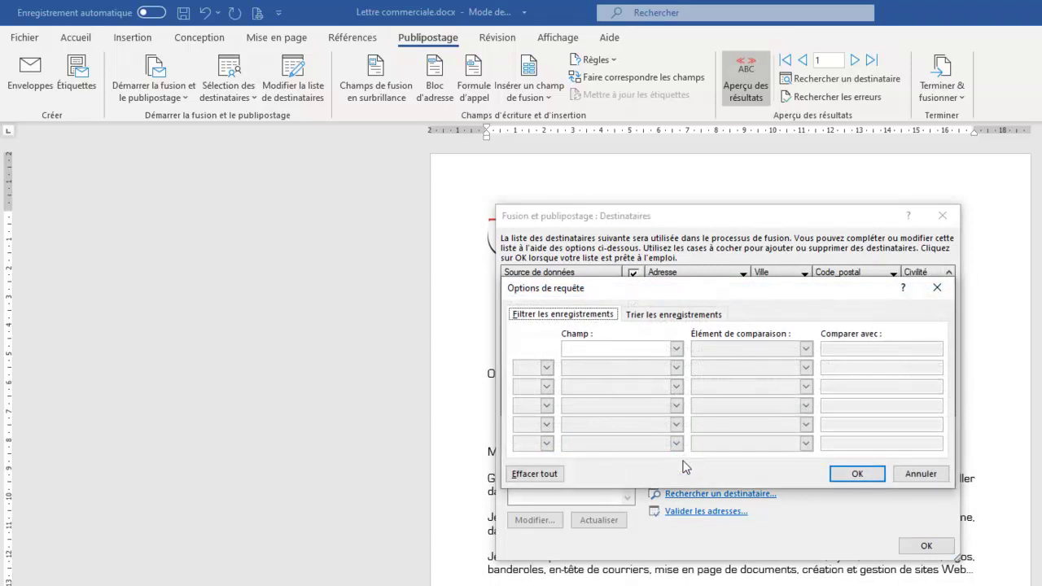
{"action": "left_click", "coordinate": [676, 350]}
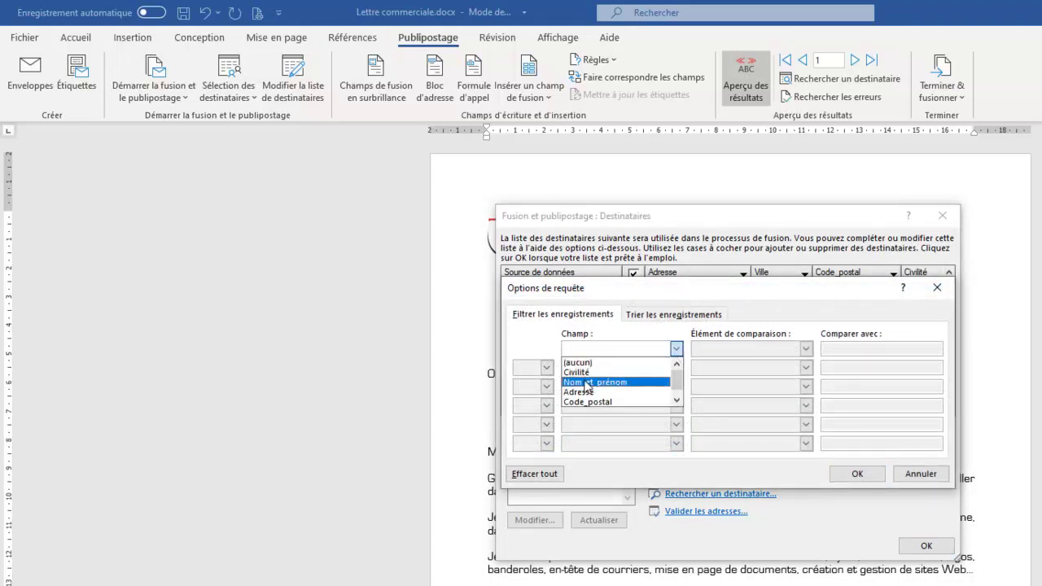
{"action": "left_click", "coordinate": [583, 373]}
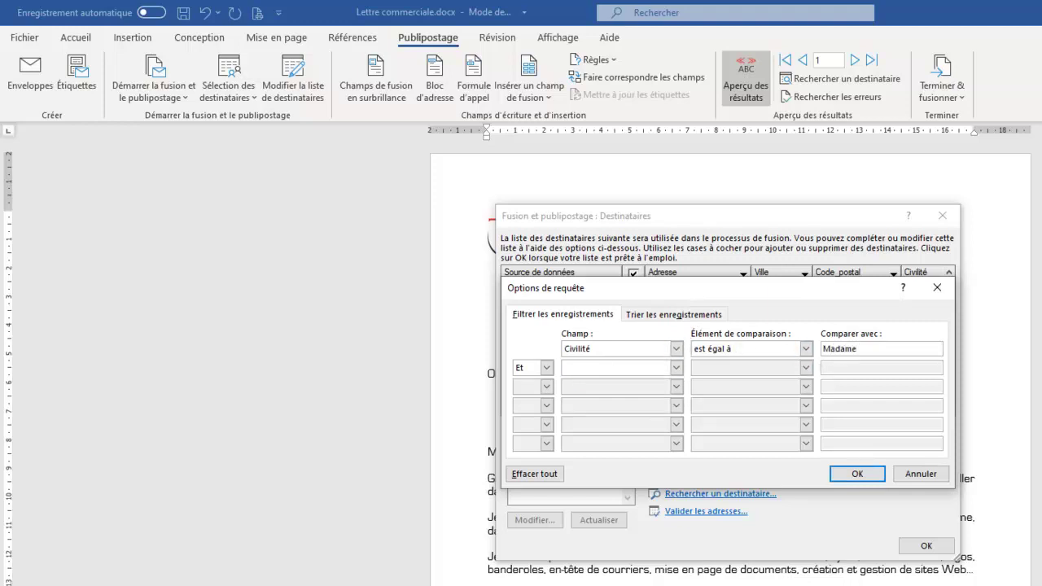
{"action": "left_click", "coordinate": [855, 474]}
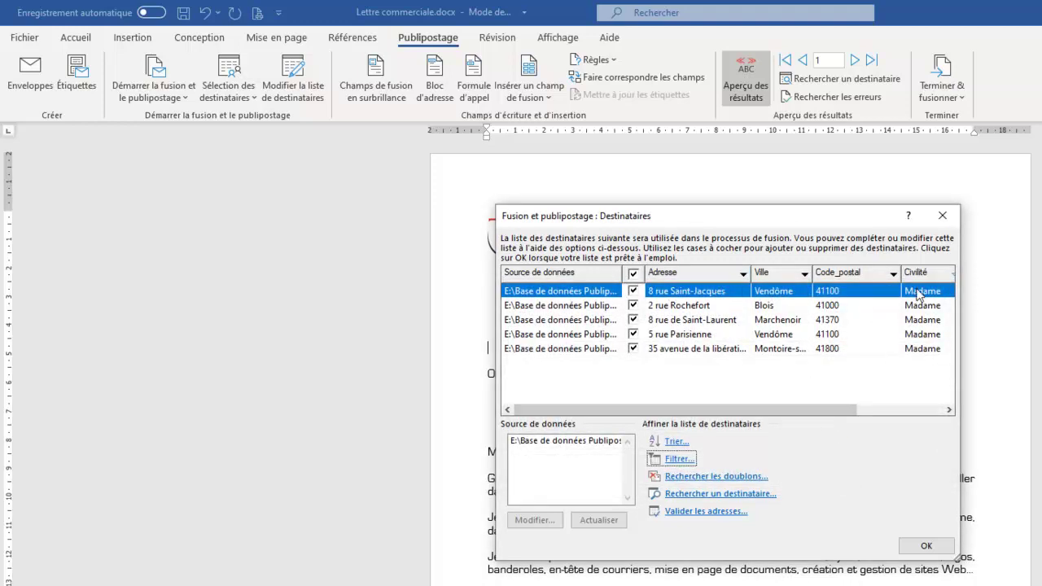
{"action": "left_click", "coordinate": [912, 547]}
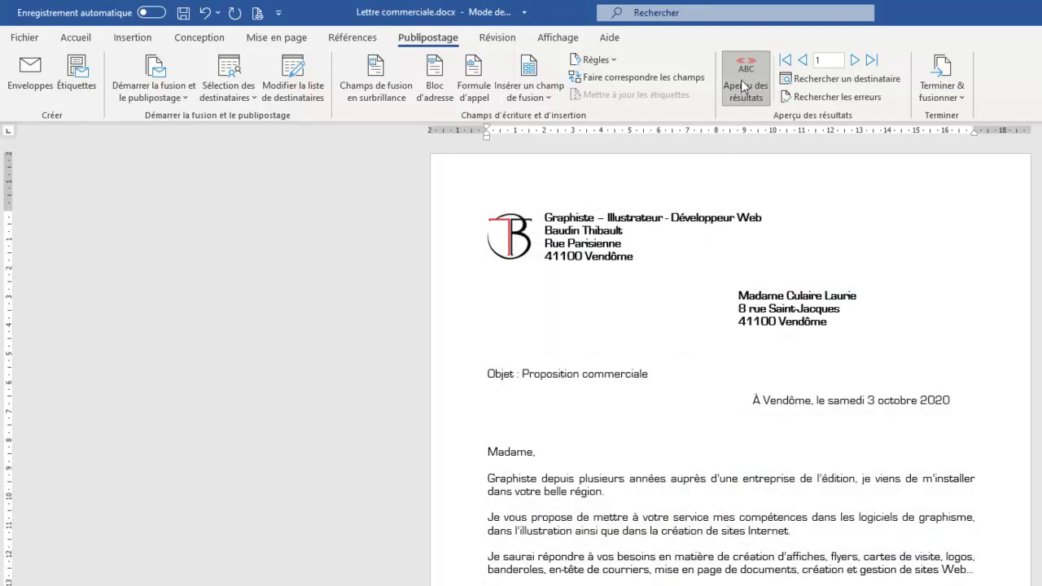
Browse the previewed letters of the recipients filtered on Madame and return to the first record.
{"action": "left_click", "coordinate": [855, 60]}
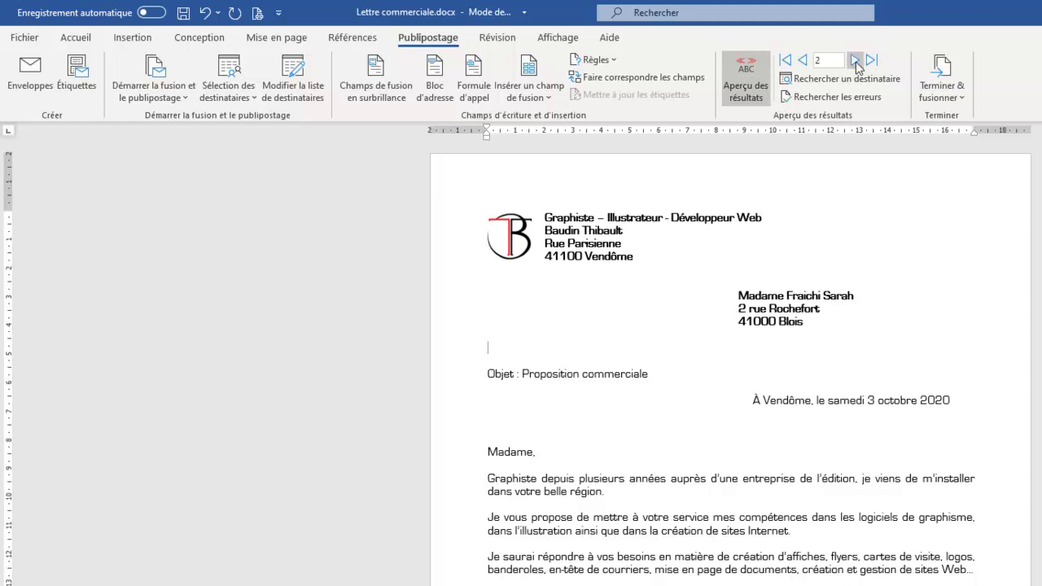
{"action": "left_click", "coordinate": [855, 60]}
{"action": "left_click", "coordinate": [855, 60]}
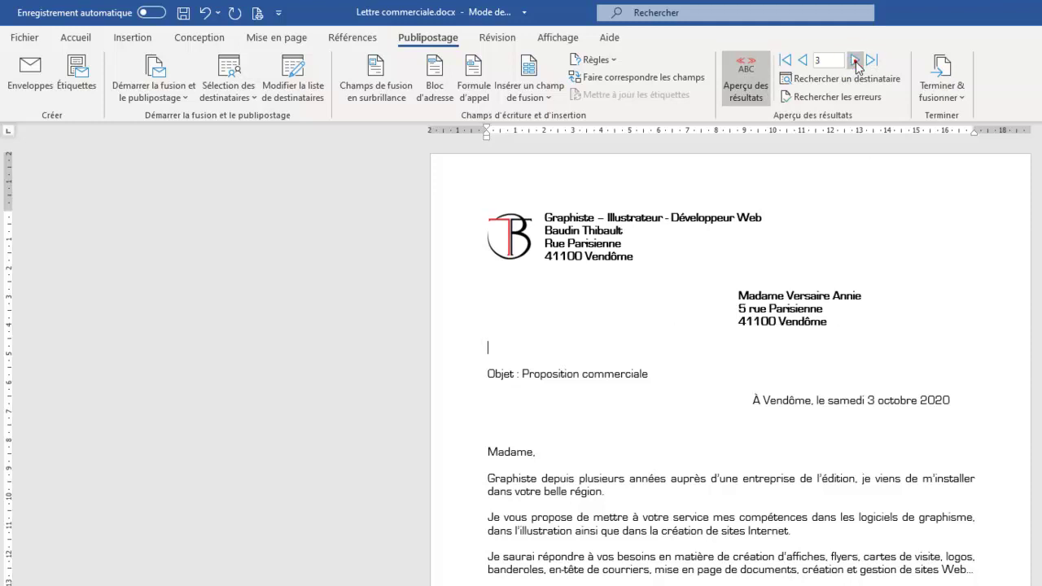
{"action": "left_click", "coordinate": [785, 60]}
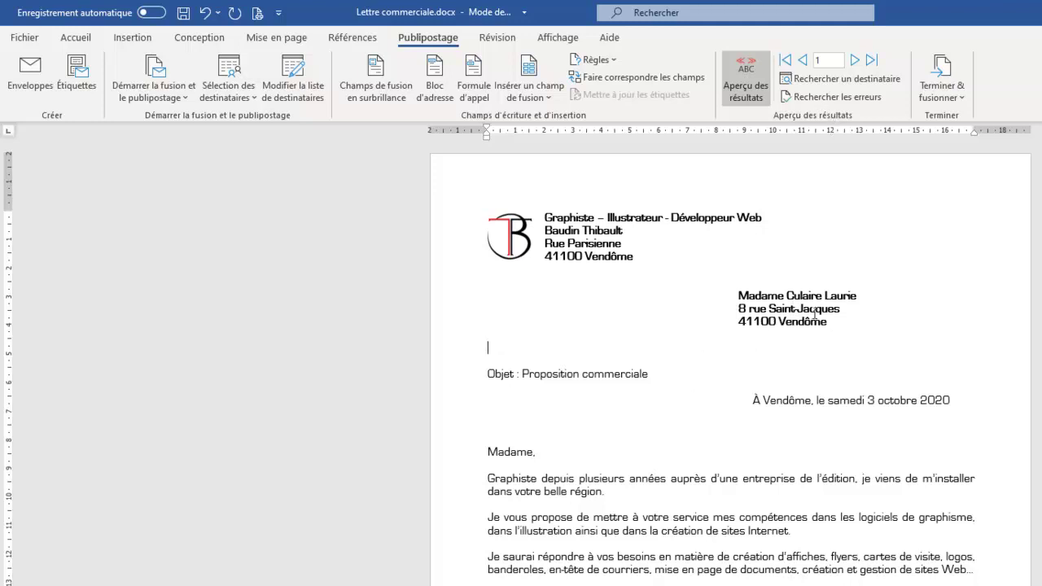
{"action": "left_click", "coordinate": [853, 61]}
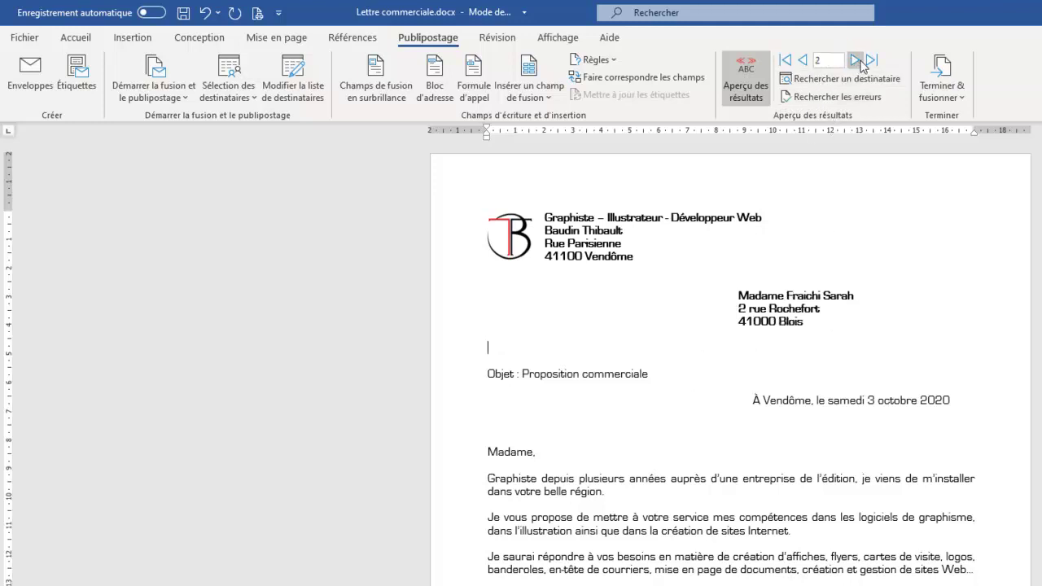
{"action": "left_click", "coordinate": [855, 61]}
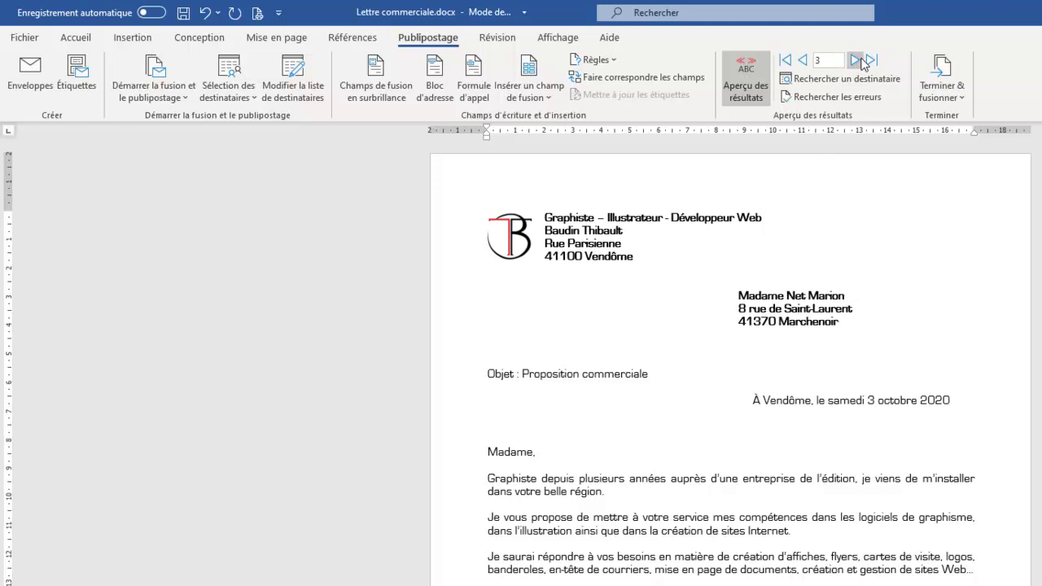
{"action": "left_click", "coordinate": [857, 61]}
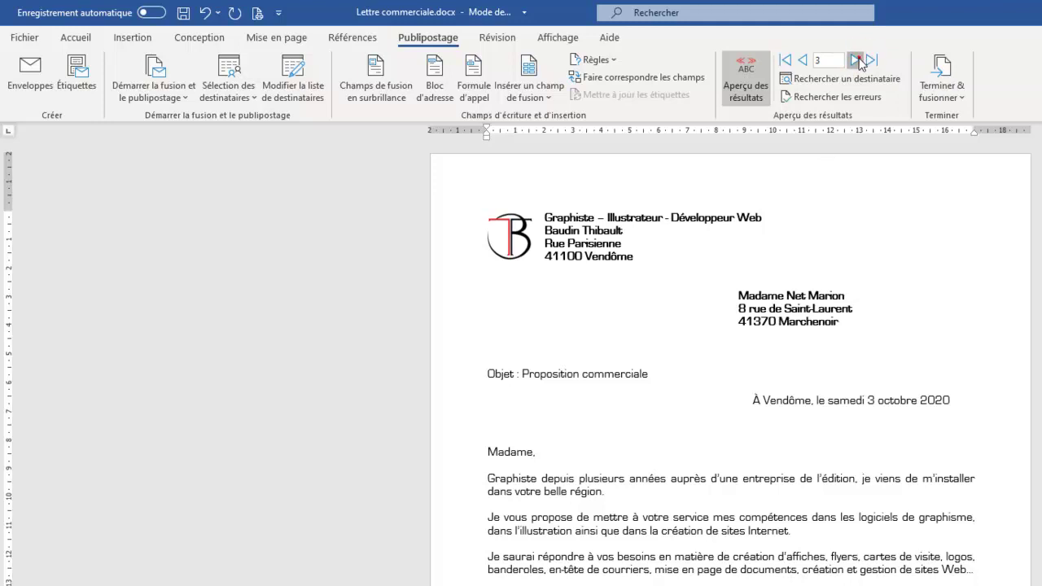
{"action": "left_click", "coordinate": [802, 60]}
{"action": "left_click", "coordinate": [803, 60]}
{"action": "left_click", "coordinate": [803, 61]}
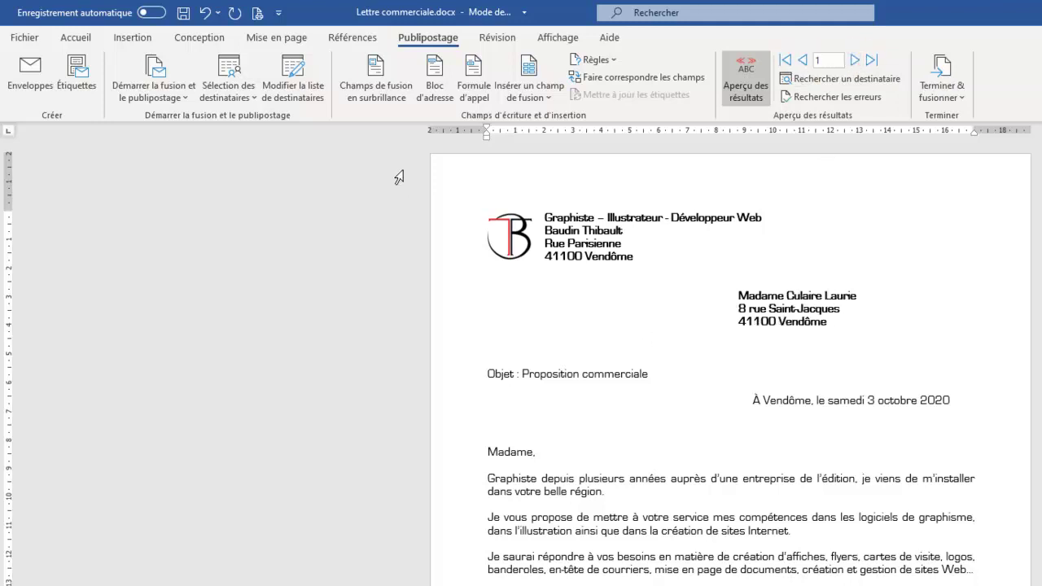
Add a second recipient filter condition, "Et" Ville "est égal à" Vendôme, and apply it to the list.
{"action": "left_click", "coordinate": [292, 91]}
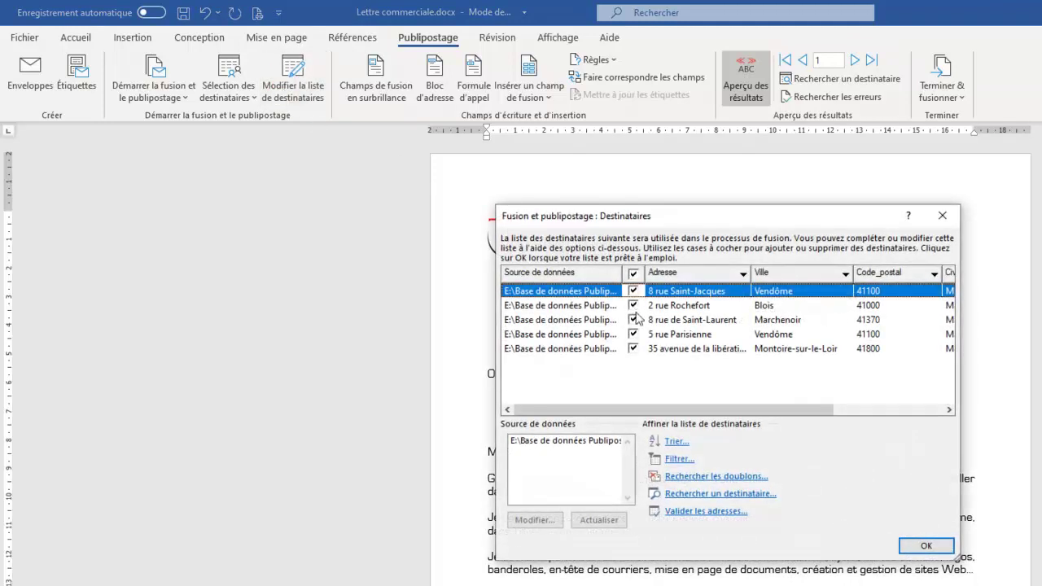
{"action": "left_click", "coordinate": [676, 459]}
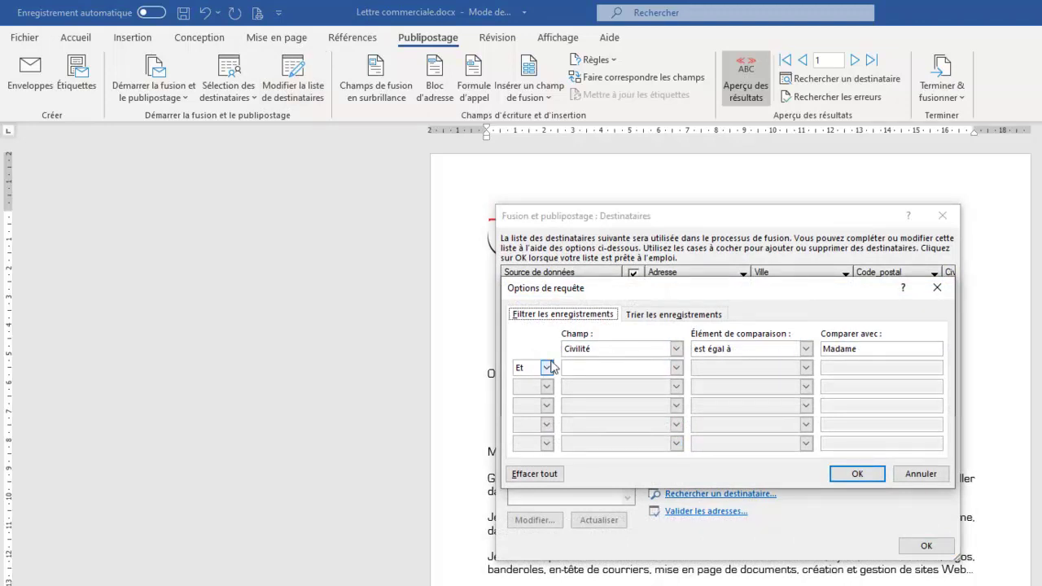
{"action": "left_click", "coordinate": [677, 368]}
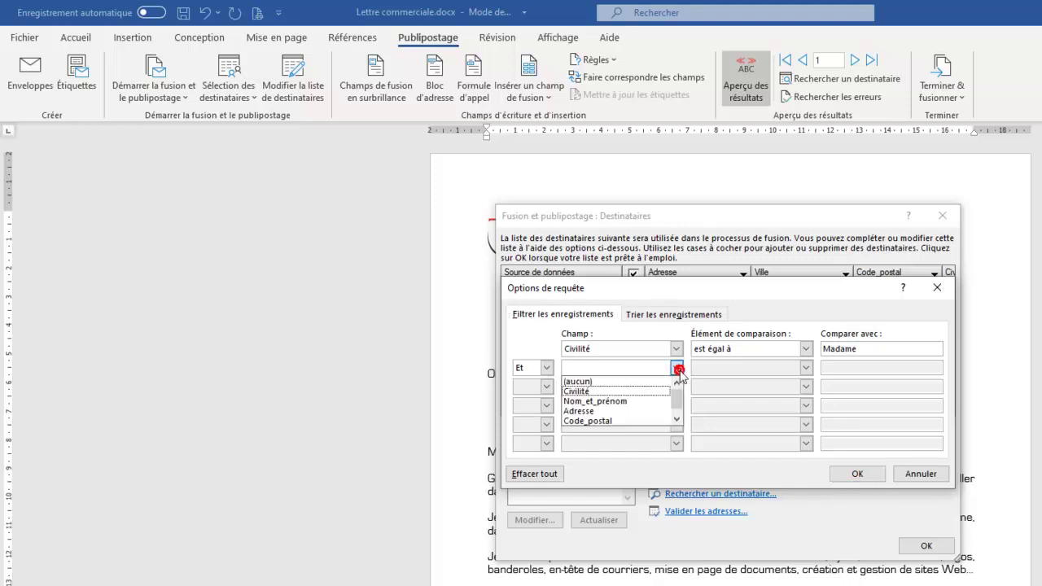
{"action": "left_click", "coordinate": [676, 420]}
{"action": "left_click", "coordinate": [572, 422]}
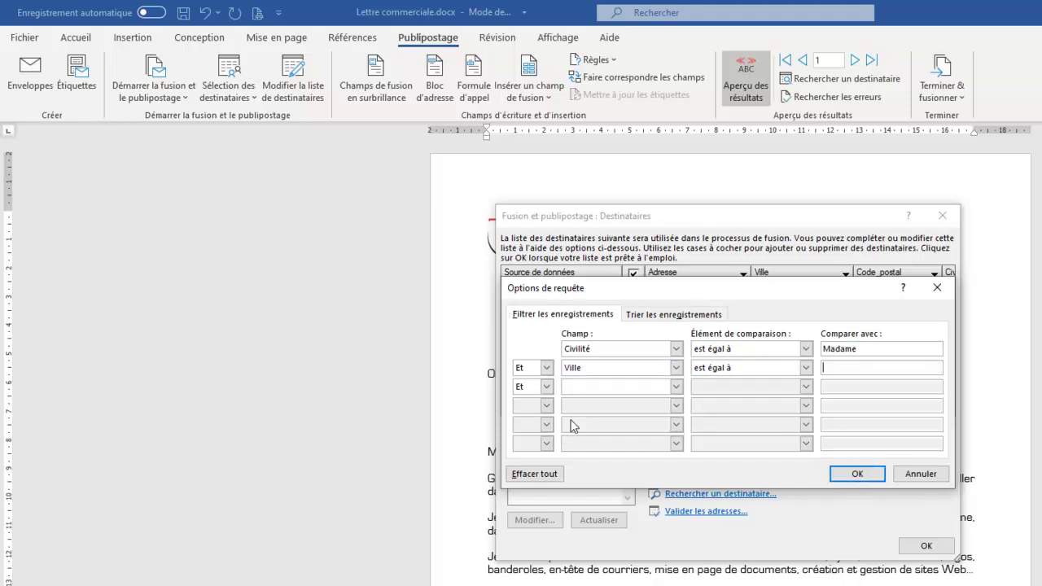
{"action": "left_click", "coordinate": [857, 368]}
{"action": "type", "text": "Vendôme"}
{"action": "left_click", "coordinate": [855, 474]}
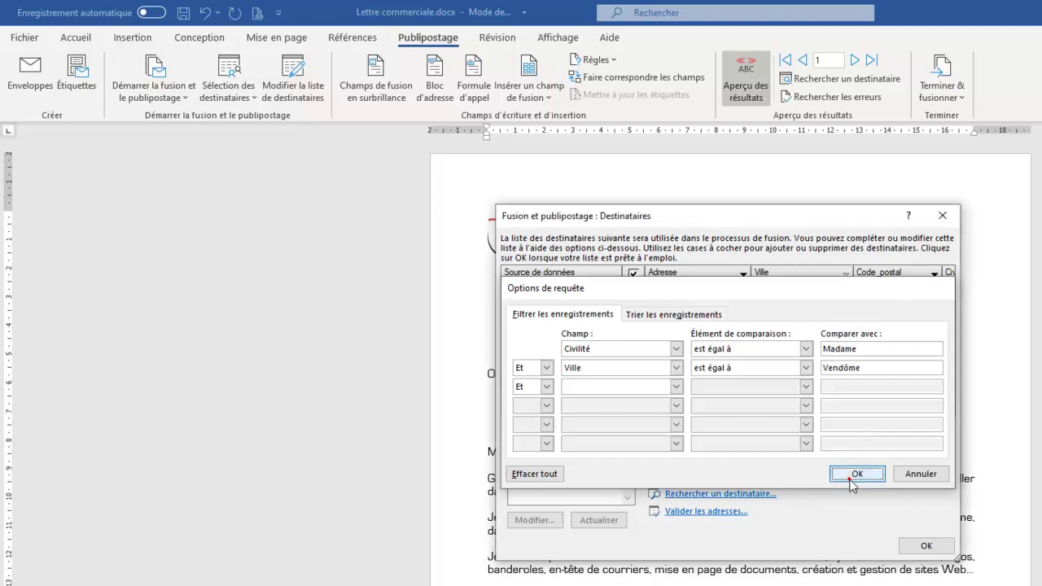
{"action": "left_click_drag", "start_coordinate": [962, 323], "coordinate": [1018, 334]}
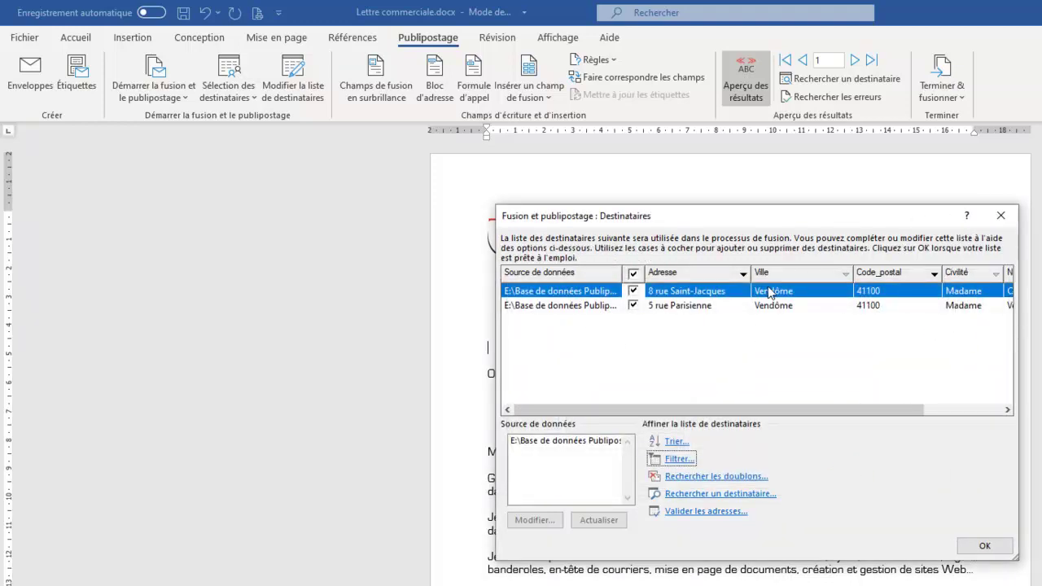
{"action": "left_click", "coordinate": [985, 546]}
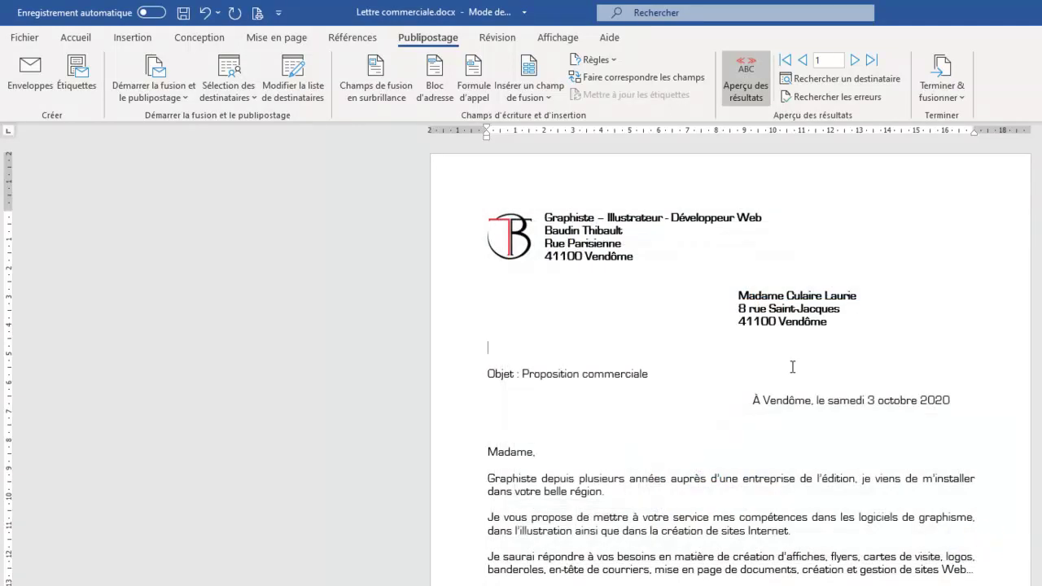
Check the previewed letters for Madame recipients in Vendôme, and view the options for finishing the merge.
{"action": "left_click", "coordinate": [854, 62]}
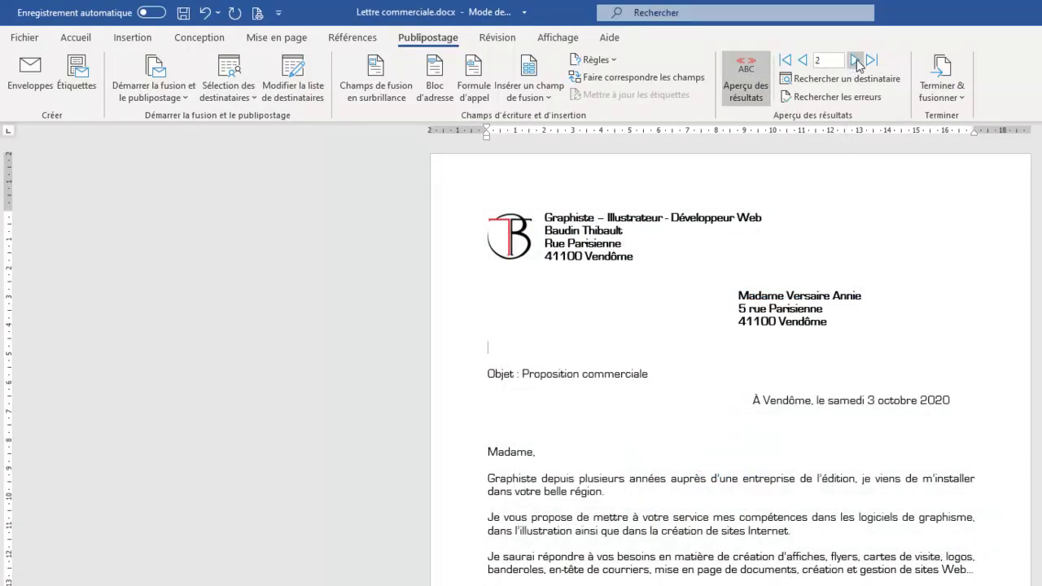
{"action": "left_click", "coordinate": [803, 60]}
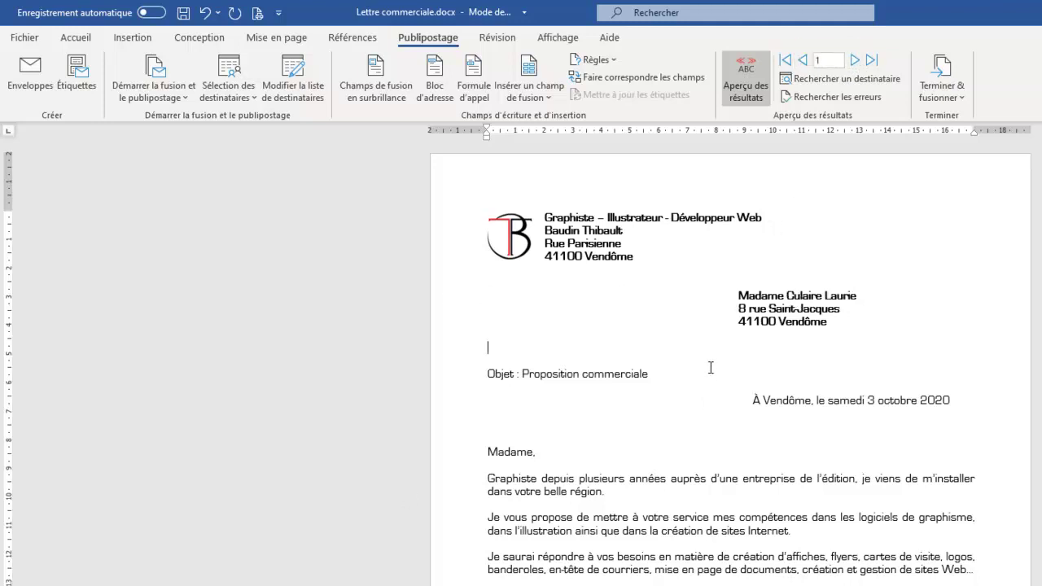
{"action": "left_click", "coordinate": [967, 93]}
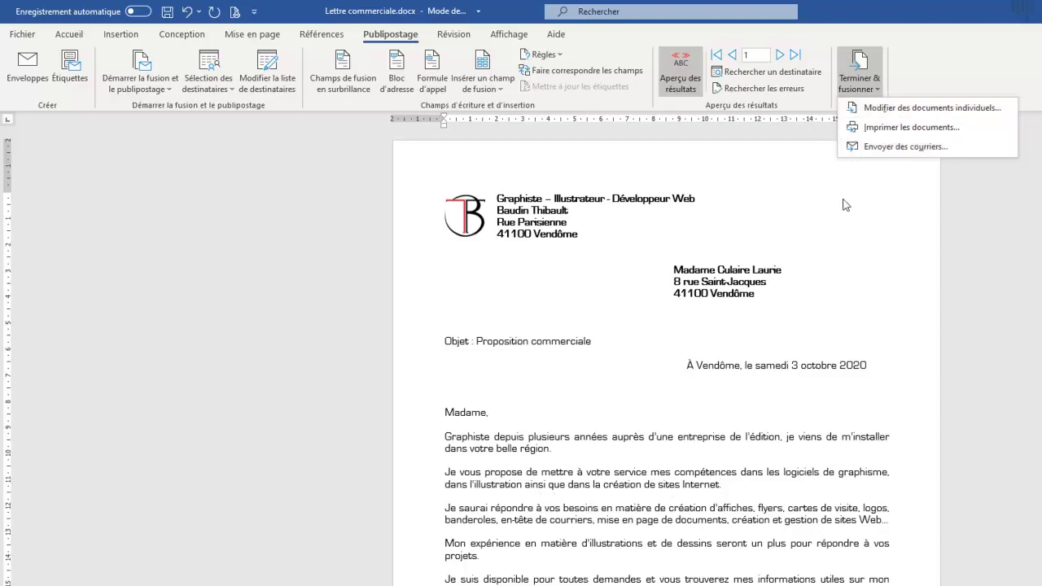
{"action": "left_click", "coordinate": [774, 237]}
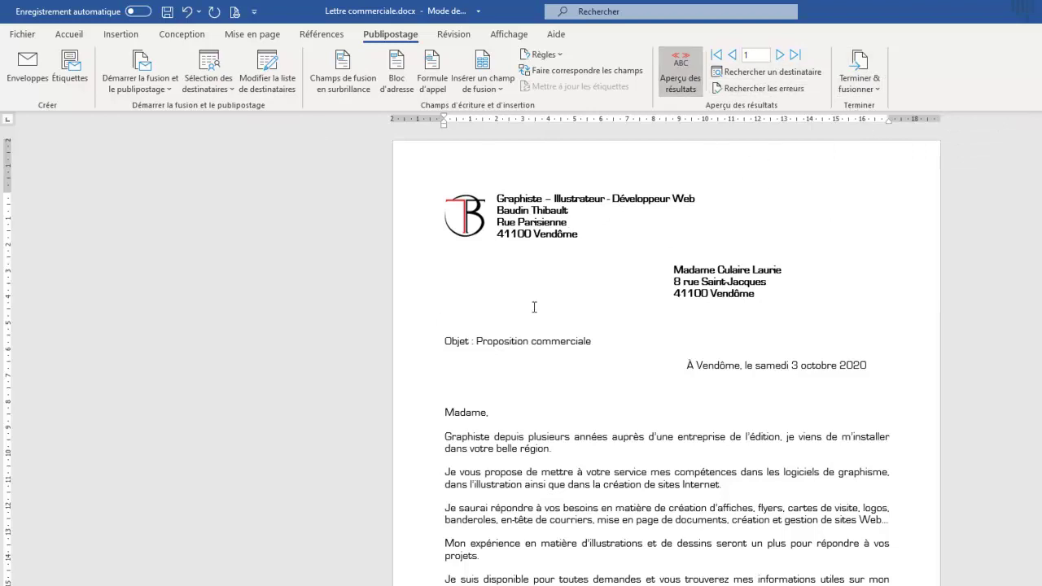
Clear all filter conditions from the recipient list and apply the full list to the merge.
{"action": "left_click", "coordinate": [289, 85]}
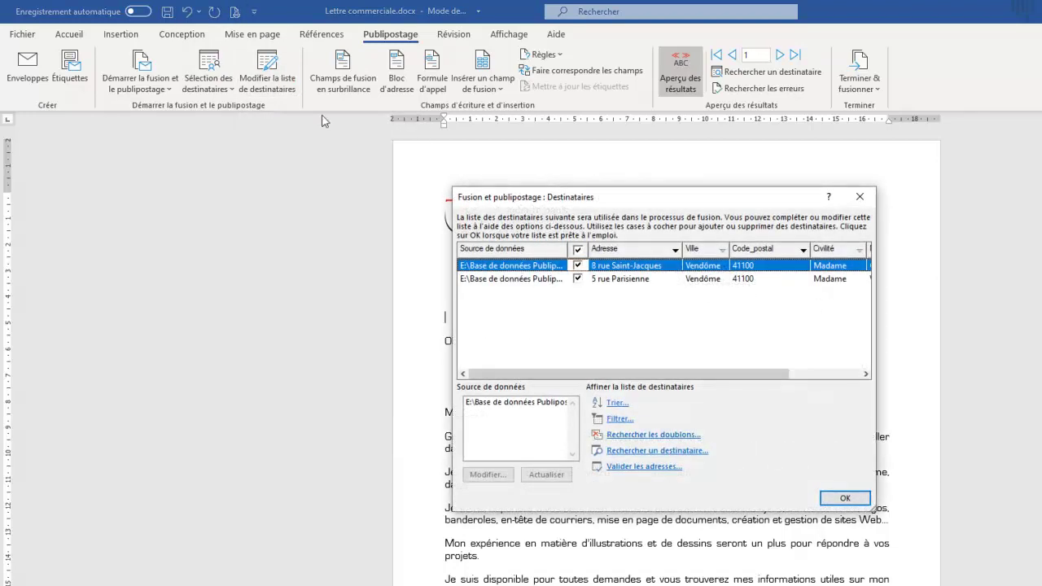
{"action": "left_click", "coordinate": [619, 419]}
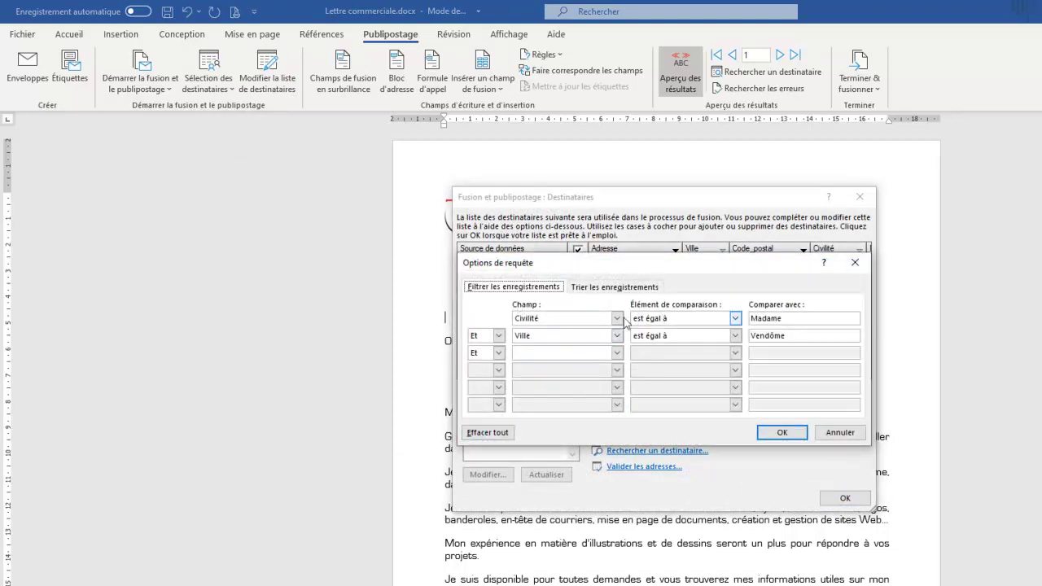
{"action": "left_click", "coordinate": [483, 434]}
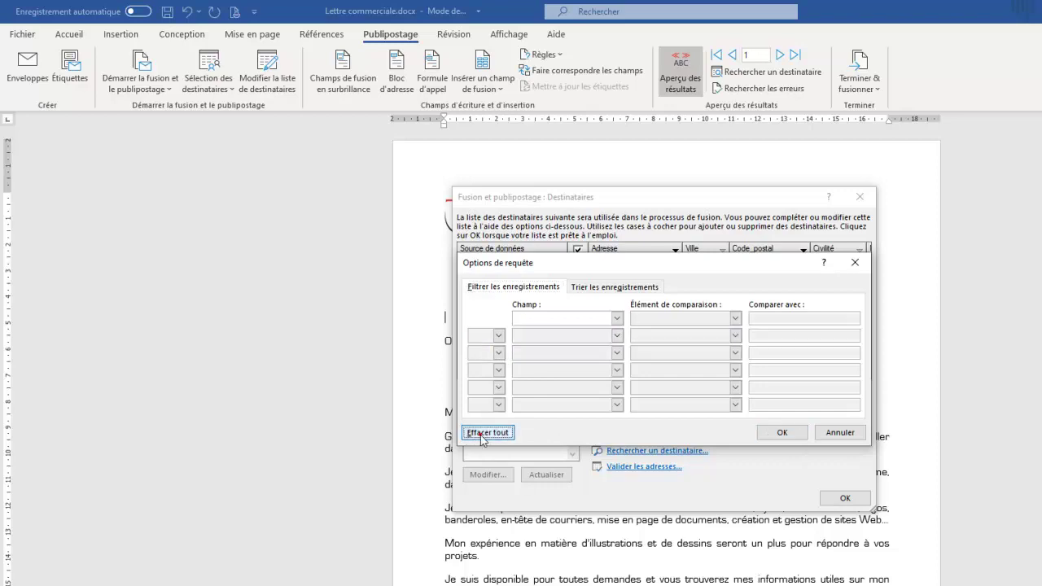
{"action": "left_click", "coordinate": [779, 433]}
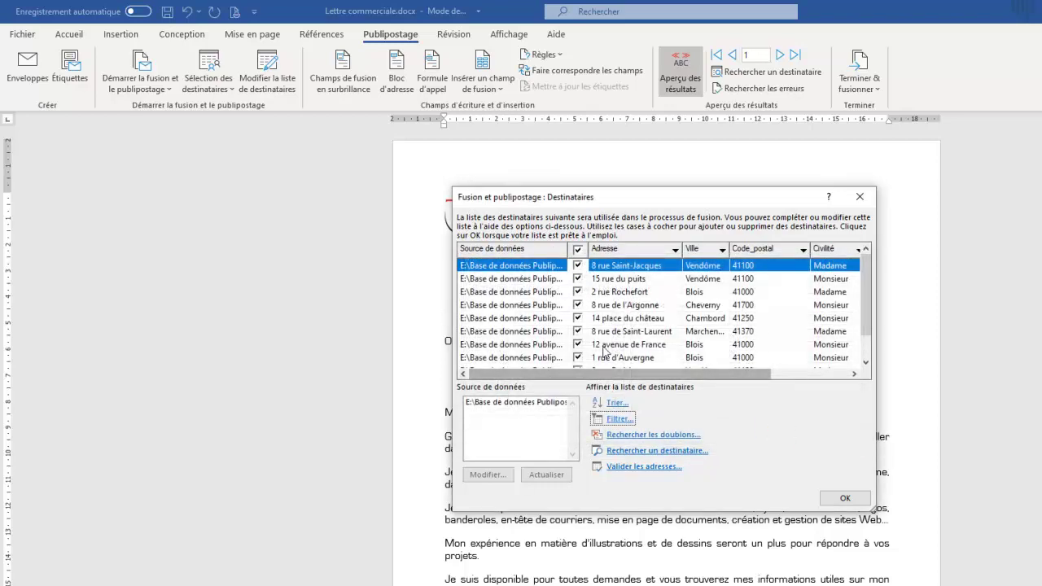
{"action": "scroll", "coordinate": [586, 314], "scroll_direction": "down", "scroll_amount": 1}
{"action": "left_click", "coordinate": [847, 497]}
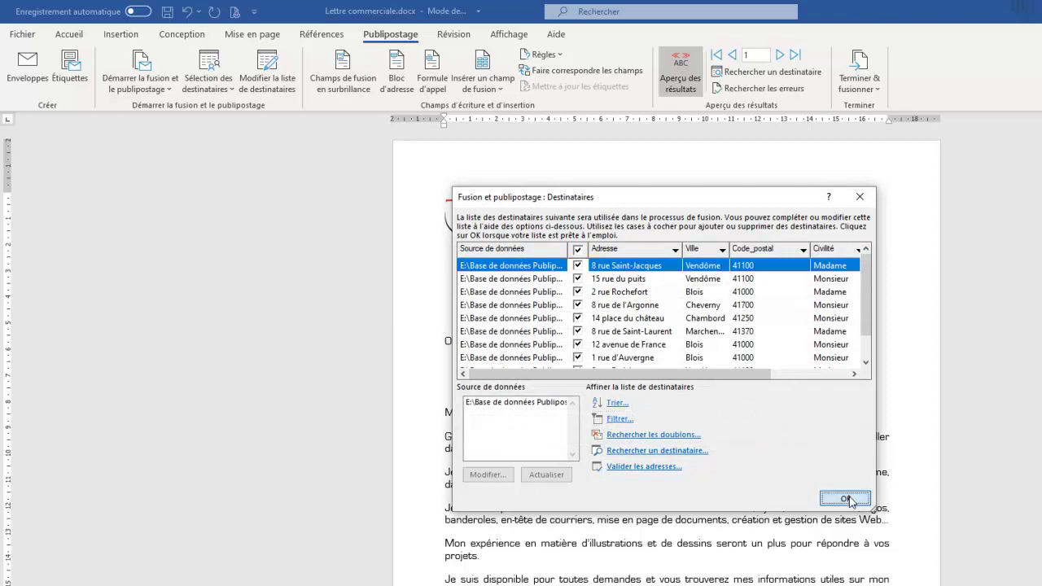